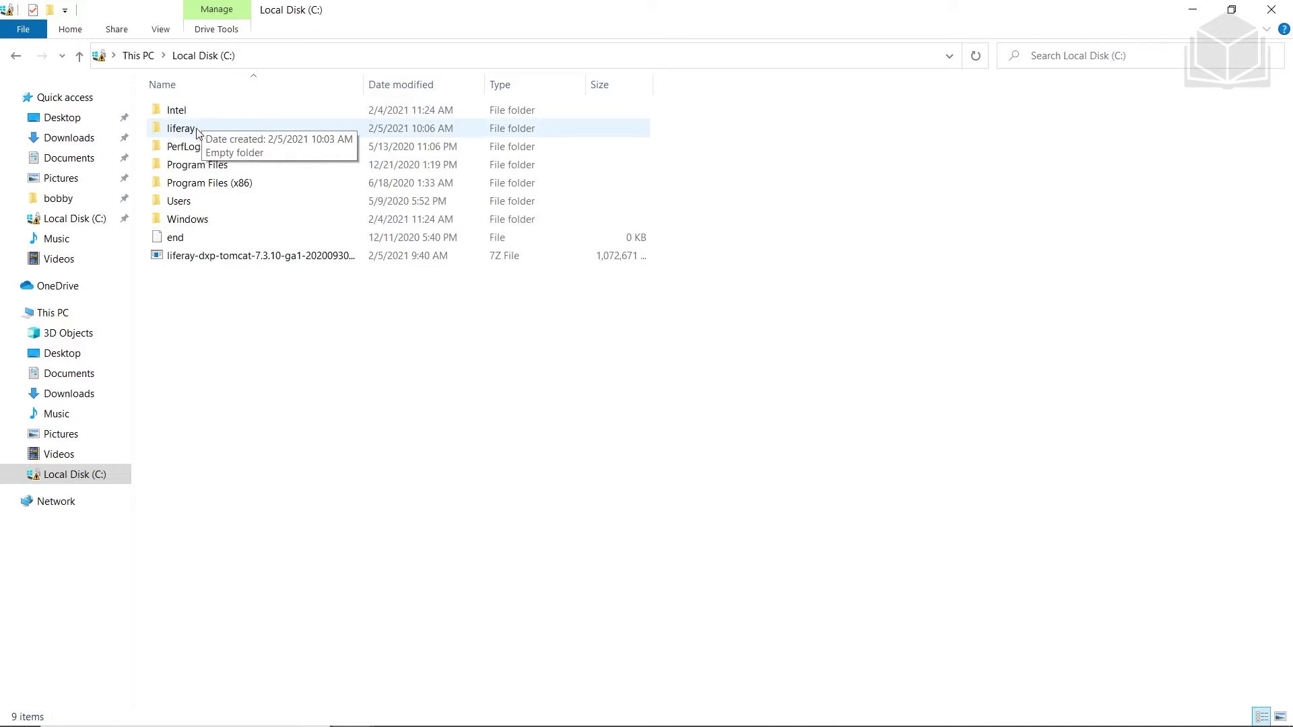
Create a new folder named 'bundles' inside the liferay folder
double_click(196, 132)
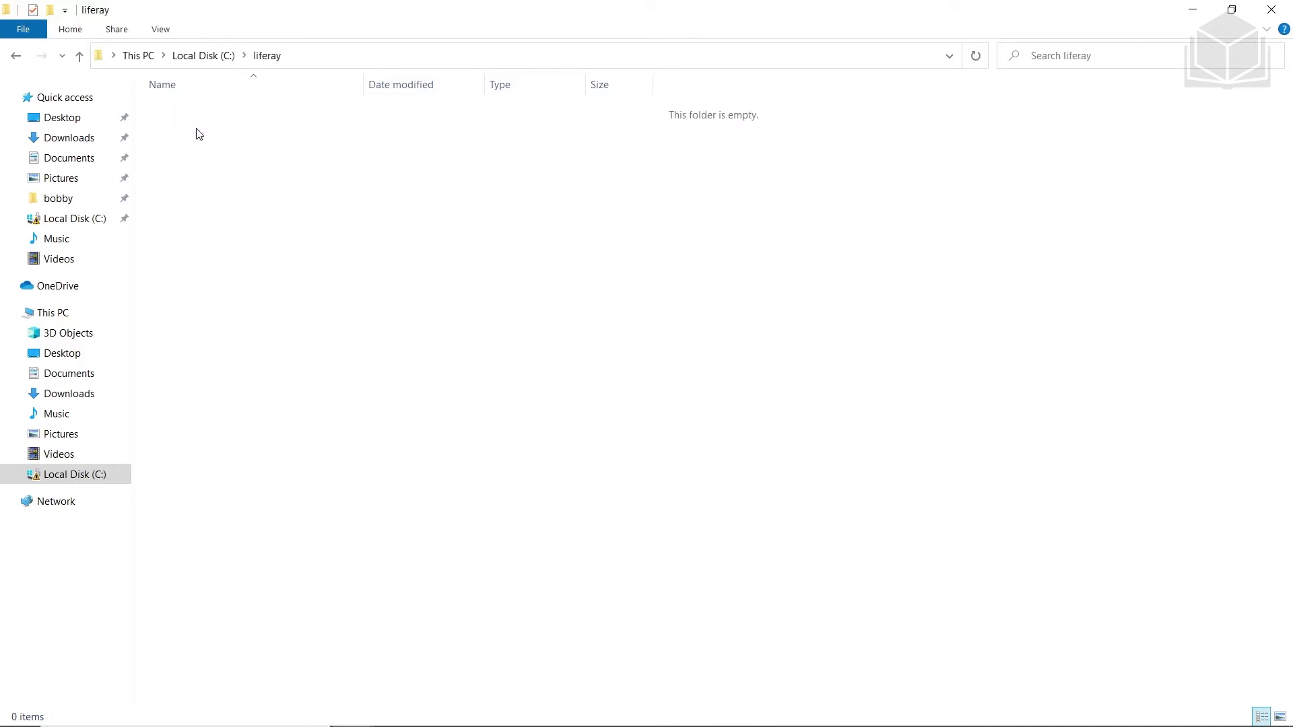
right_click(218, 142)
mouse_move(318, 394)
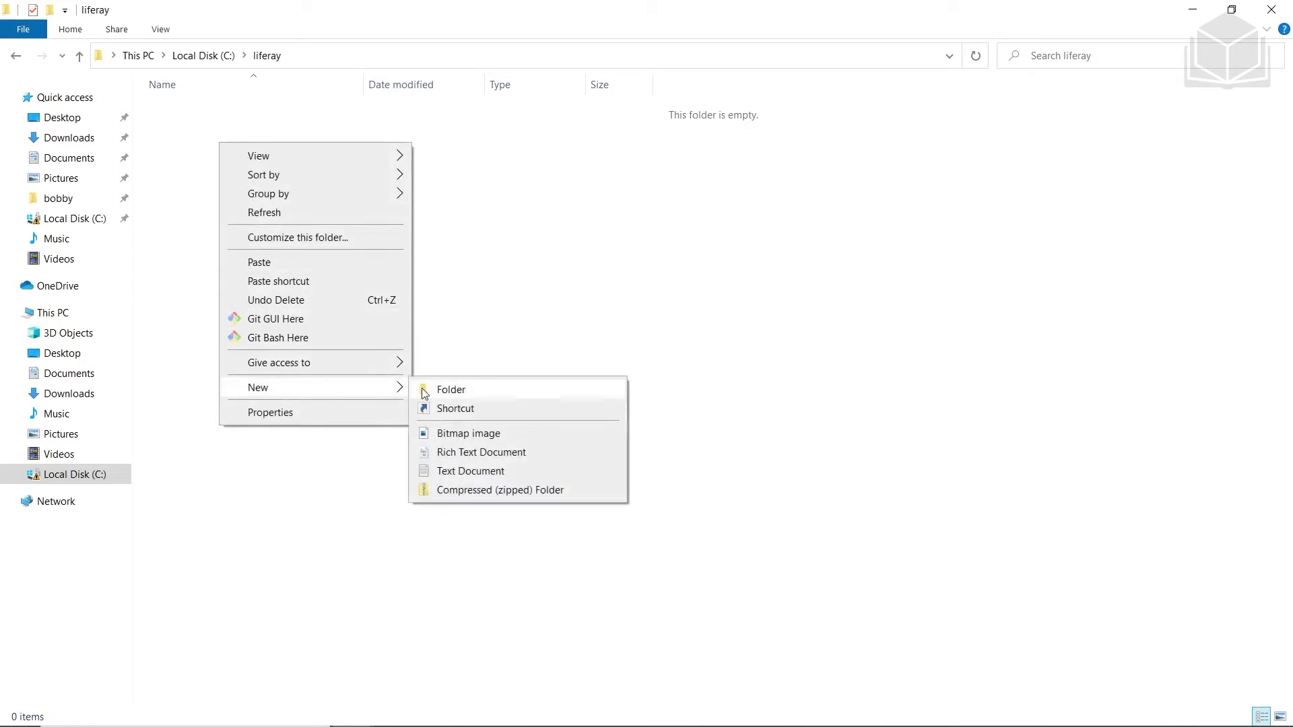
click(441, 387)
text(bundles)
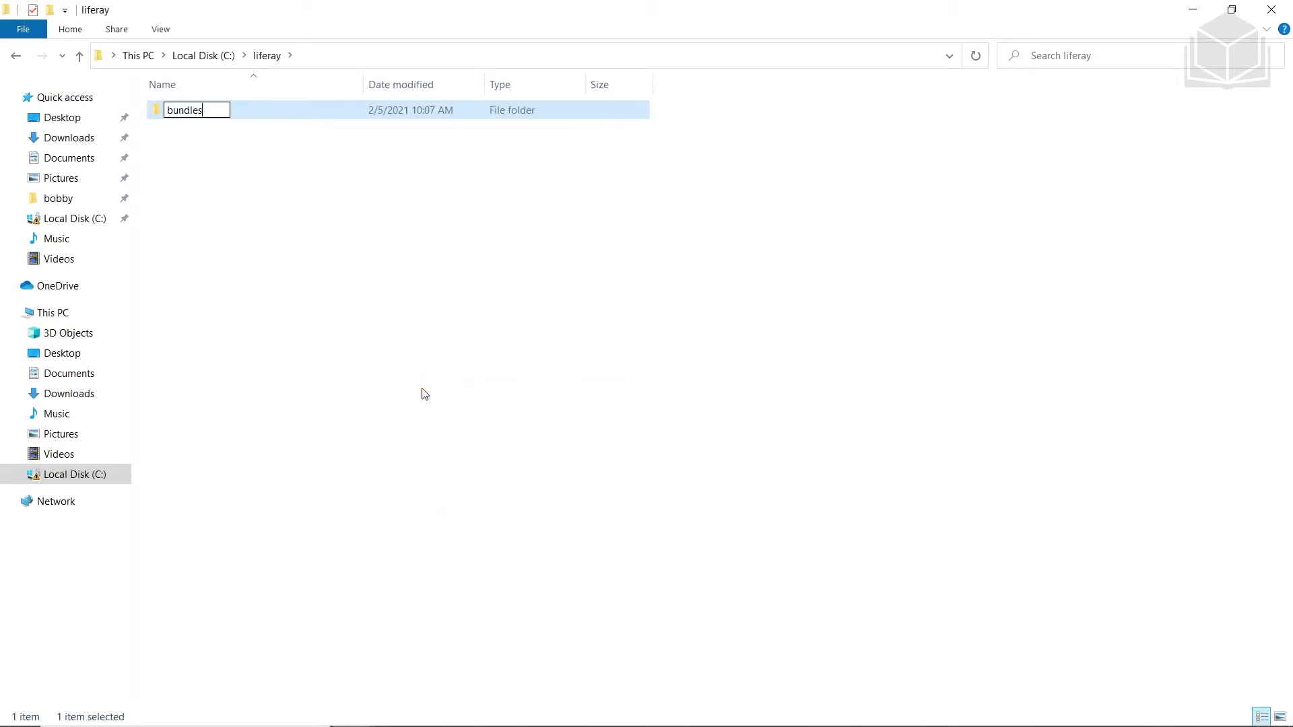
key(Return)
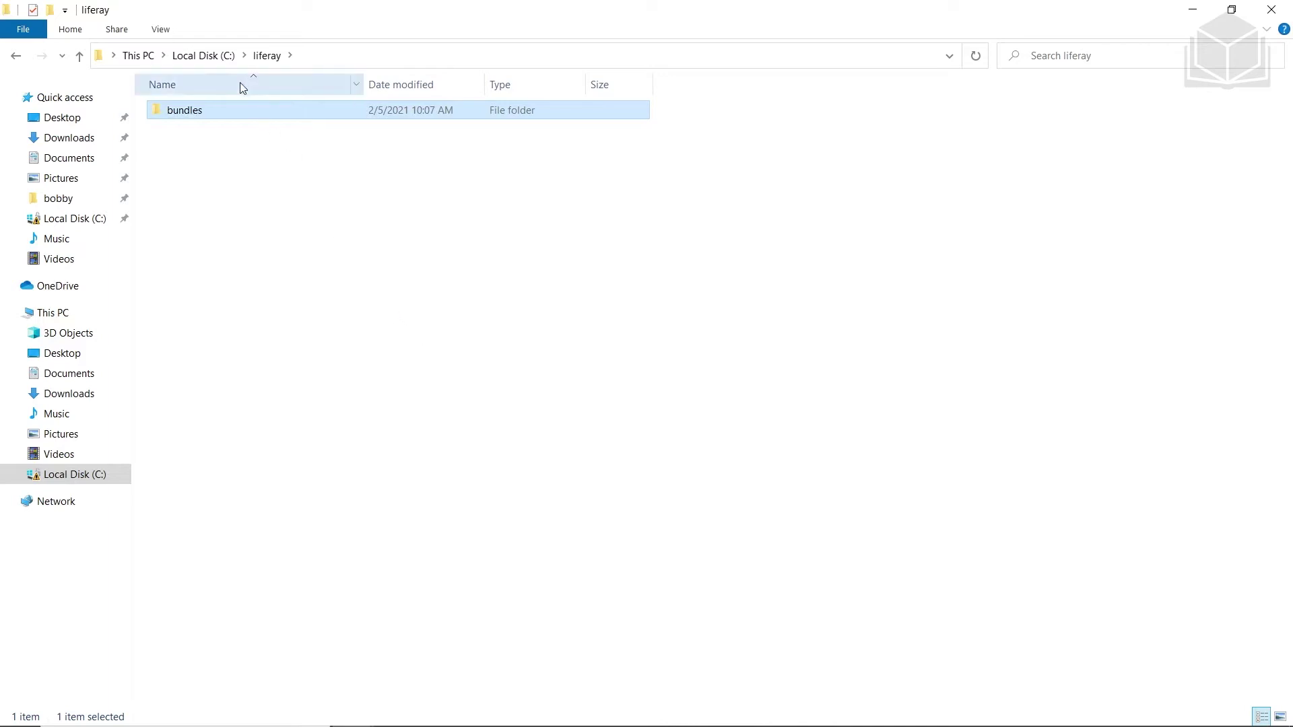
Move the liferay-dxp-tomcat-7.3.10 7z archive from C:\ into liferay\bundles
click(204, 57)
drag(206, 258, 192, 132)
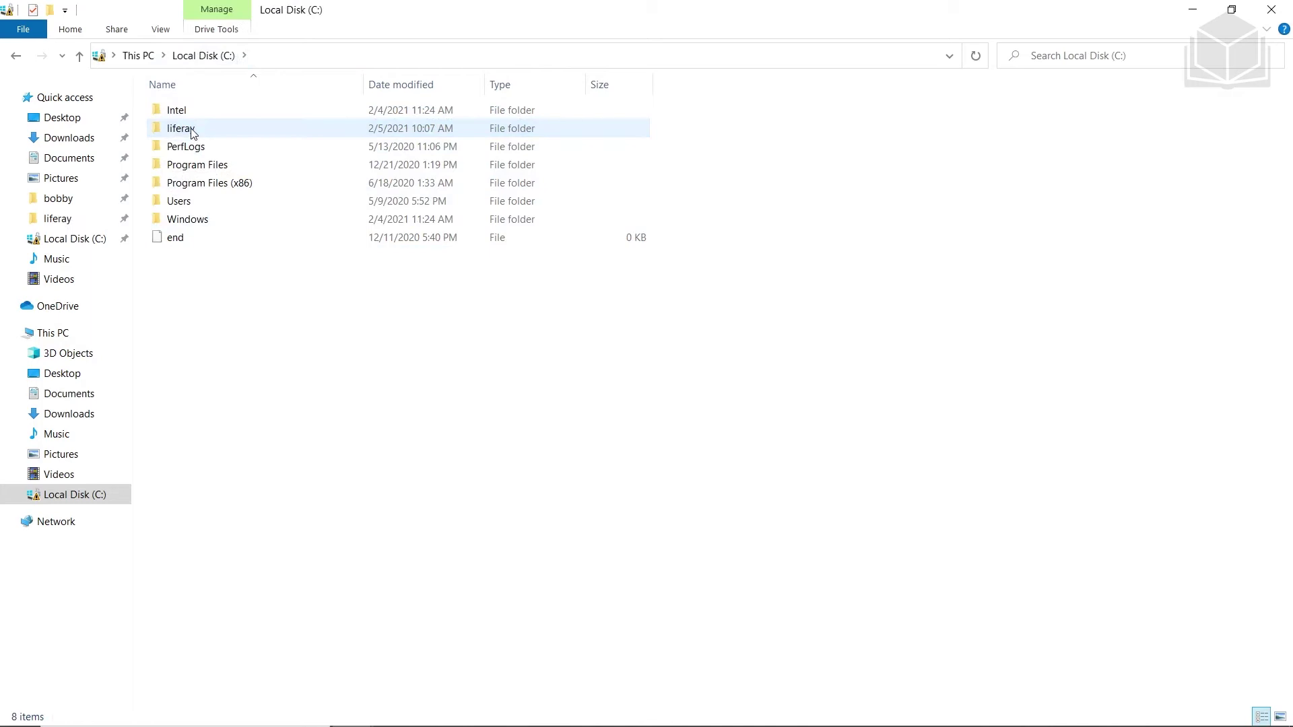
double_click(192, 131)
drag(202, 132, 206, 112)
double_click(206, 111)
Extract the Liferay archive in bundles with 7-Zip Extract Here, then go to Downloads
right_click(217, 113)
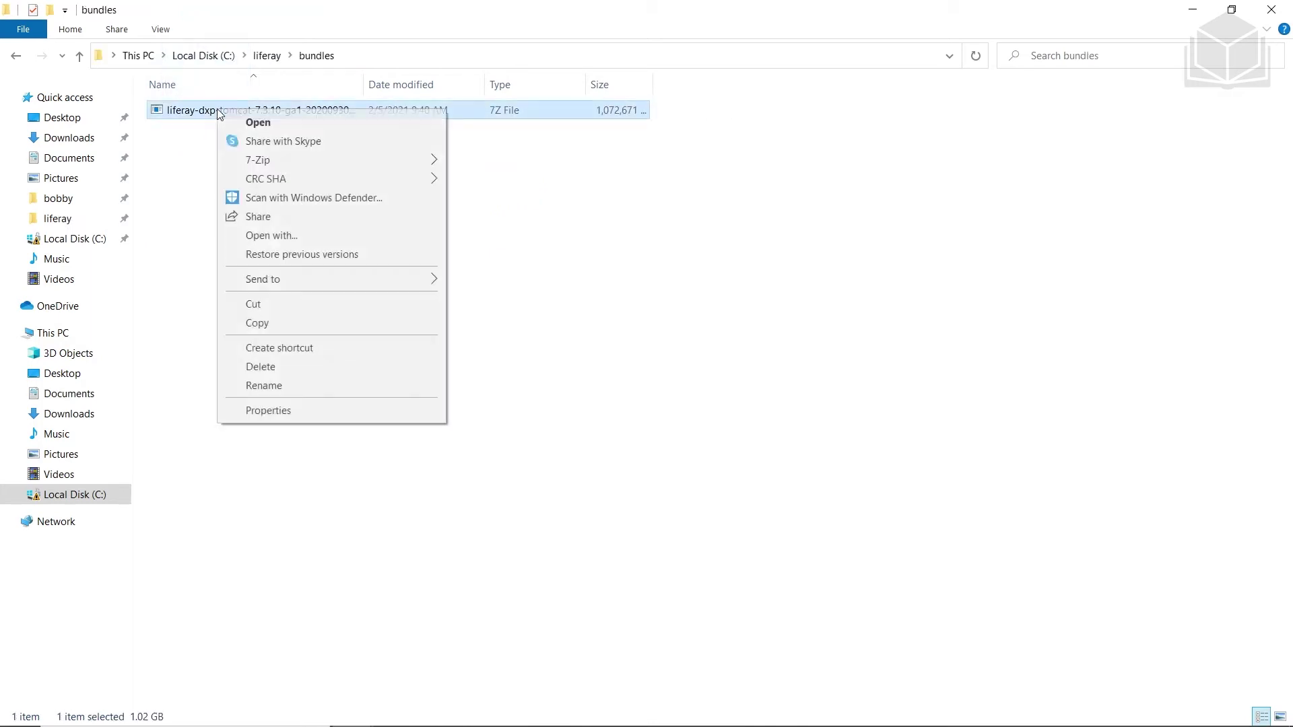
mouse_move(311, 162)
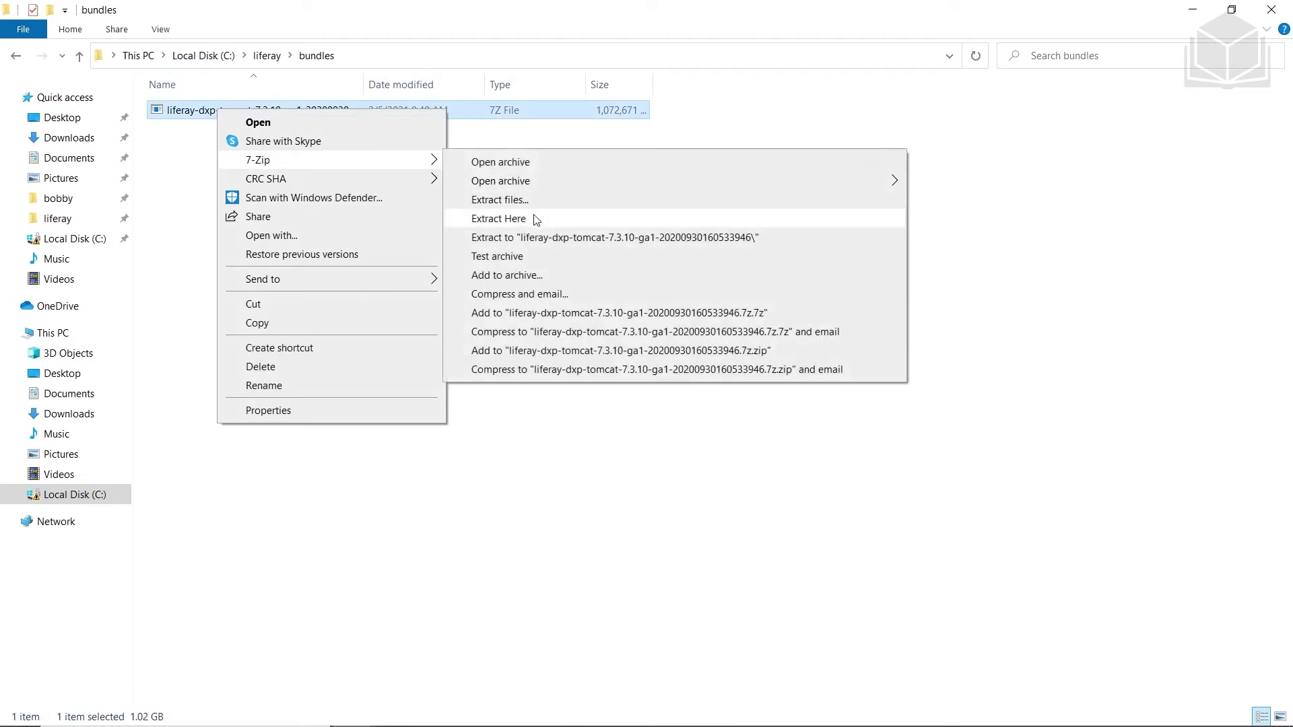
click(499, 219)
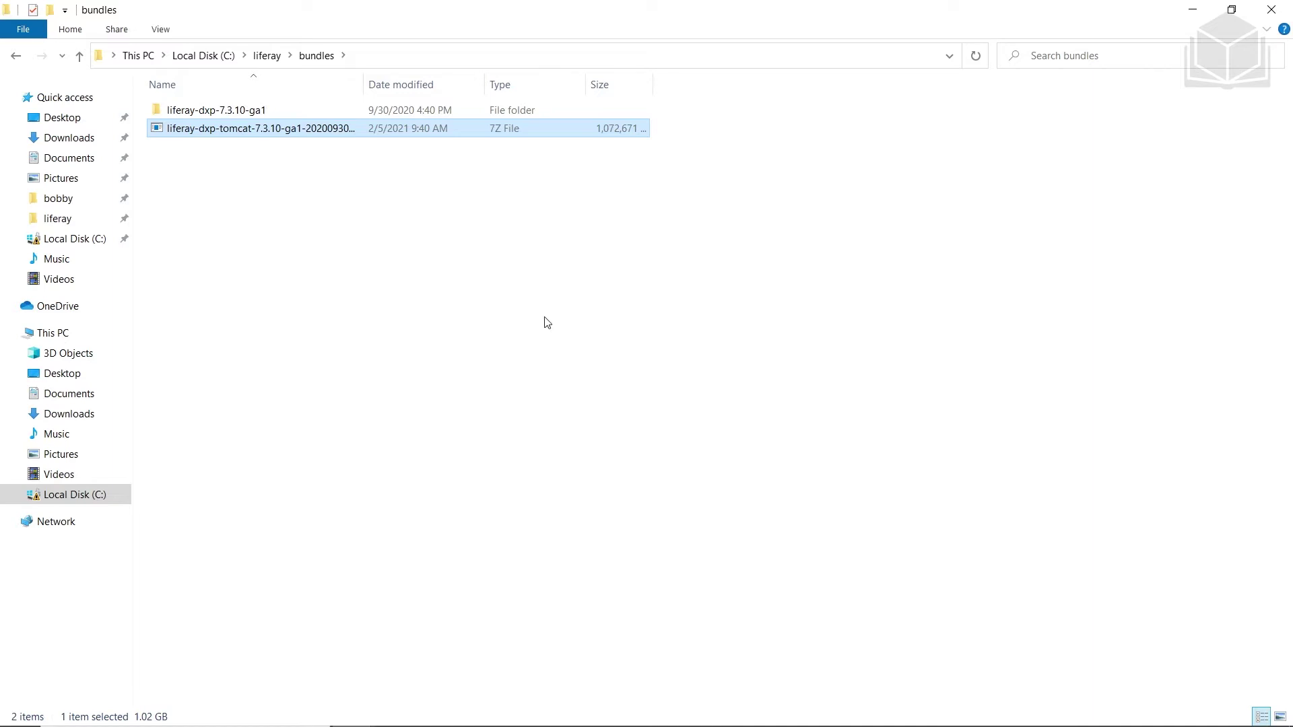
click(92, 139)
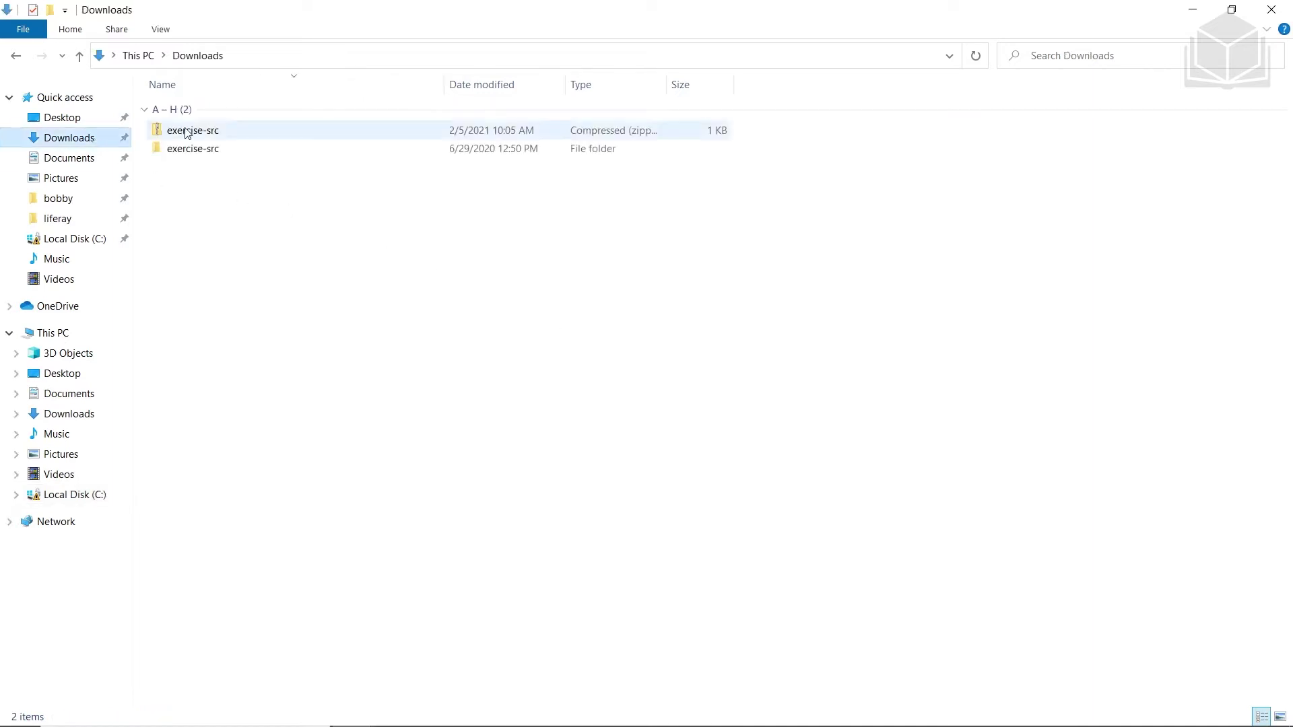
Copy portal-ext from Downloads\exercise-src into C:\liferay\bundles\liferay-dxp-7.3.10-ga1
double_click(219, 148)
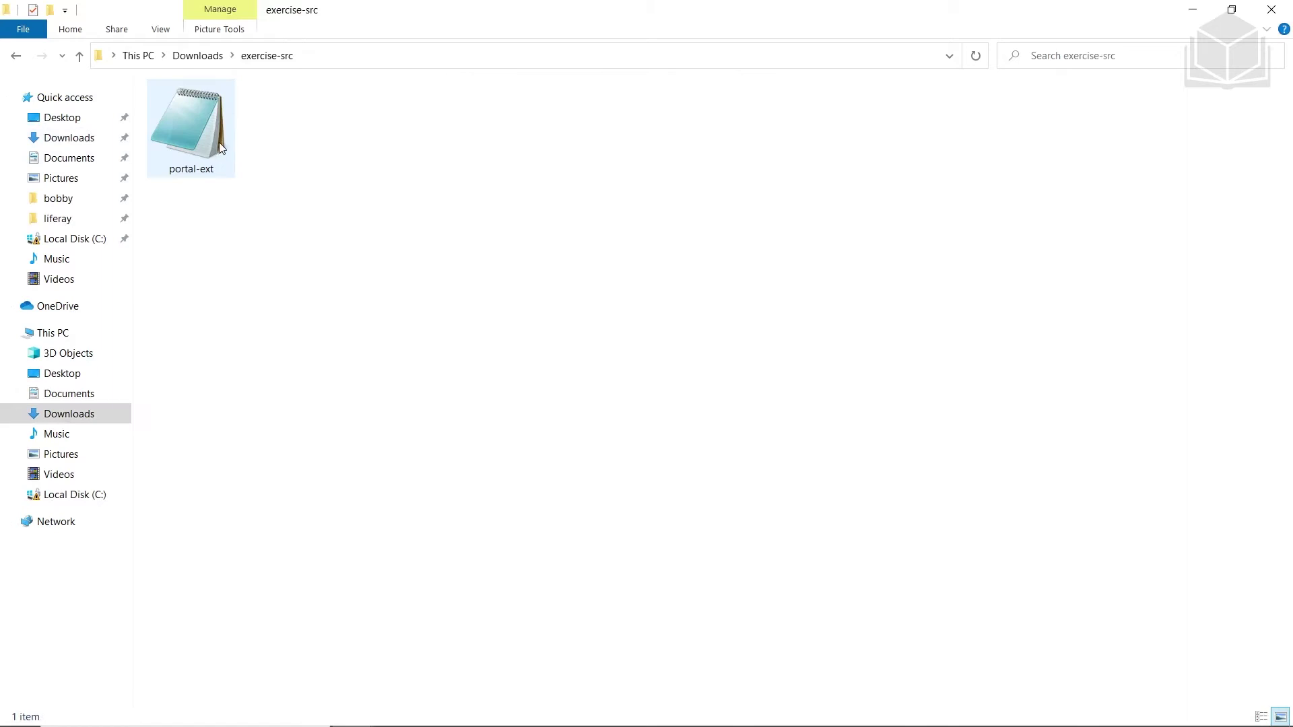
click(220, 149)
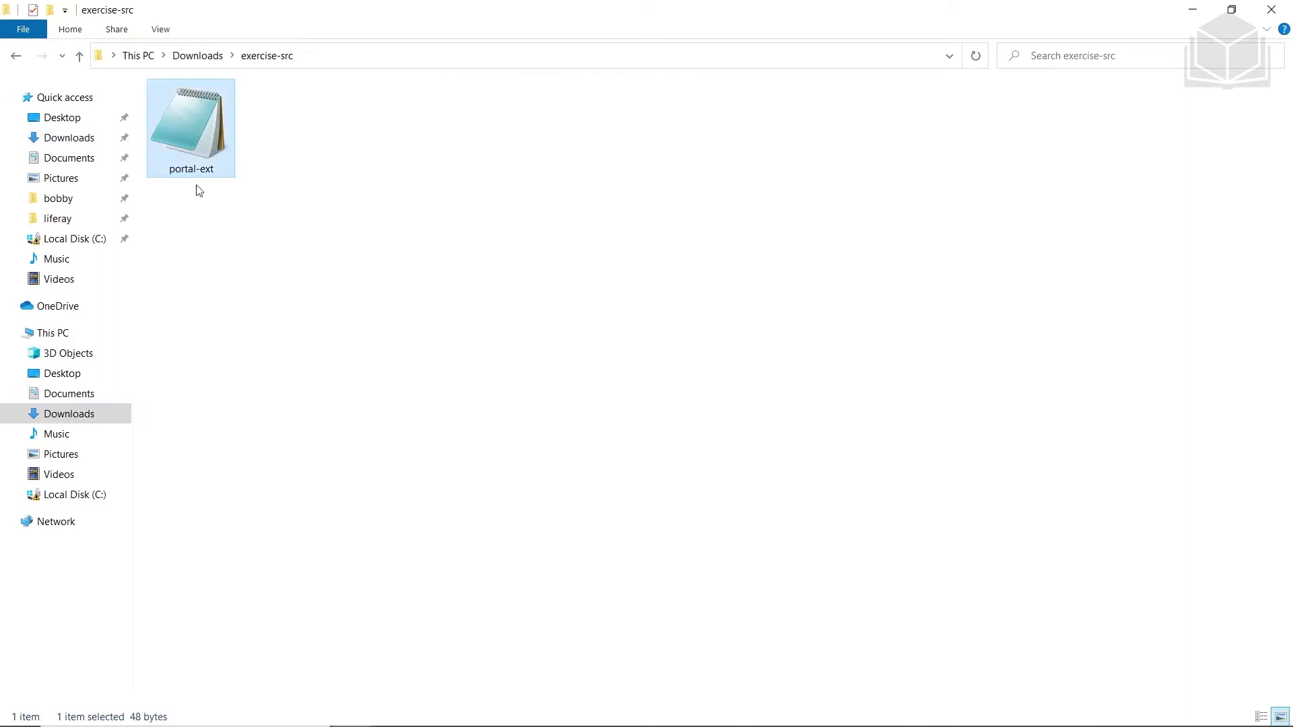
click(77, 243)
double_click(226, 131)
double_click(227, 111)
double_click(245, 115)
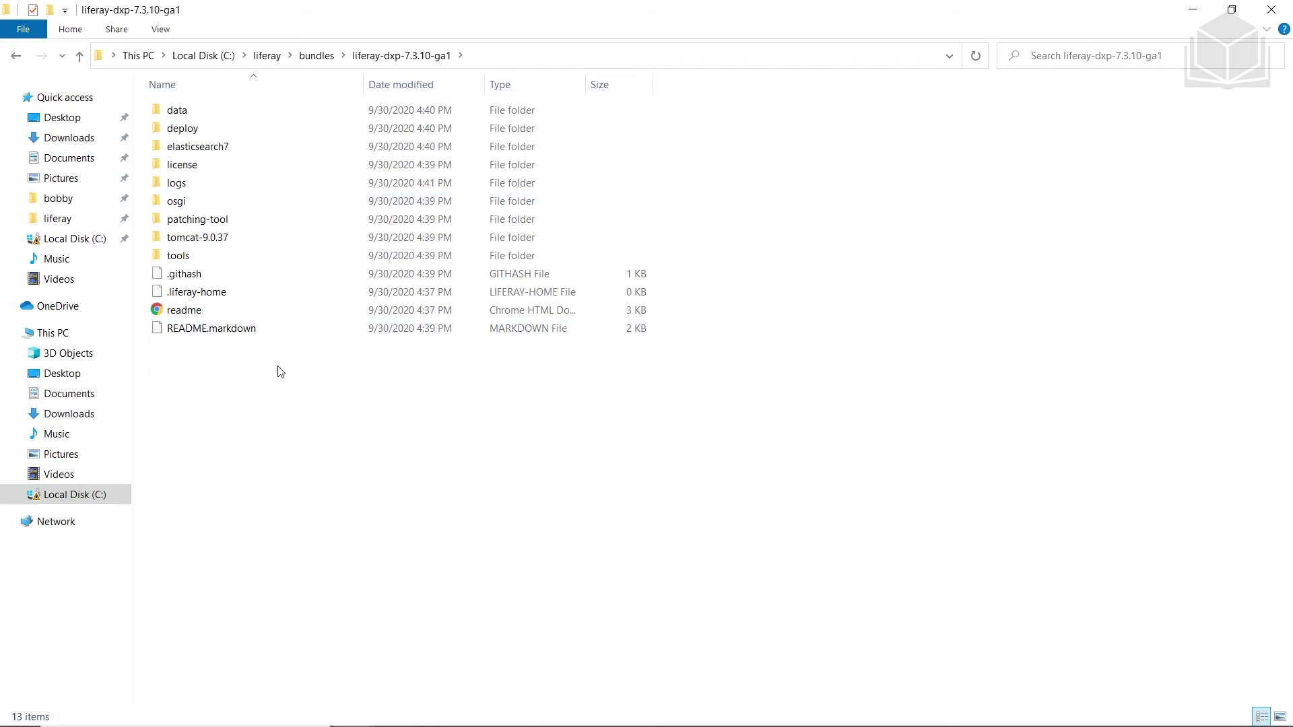
key(ctrl+v)
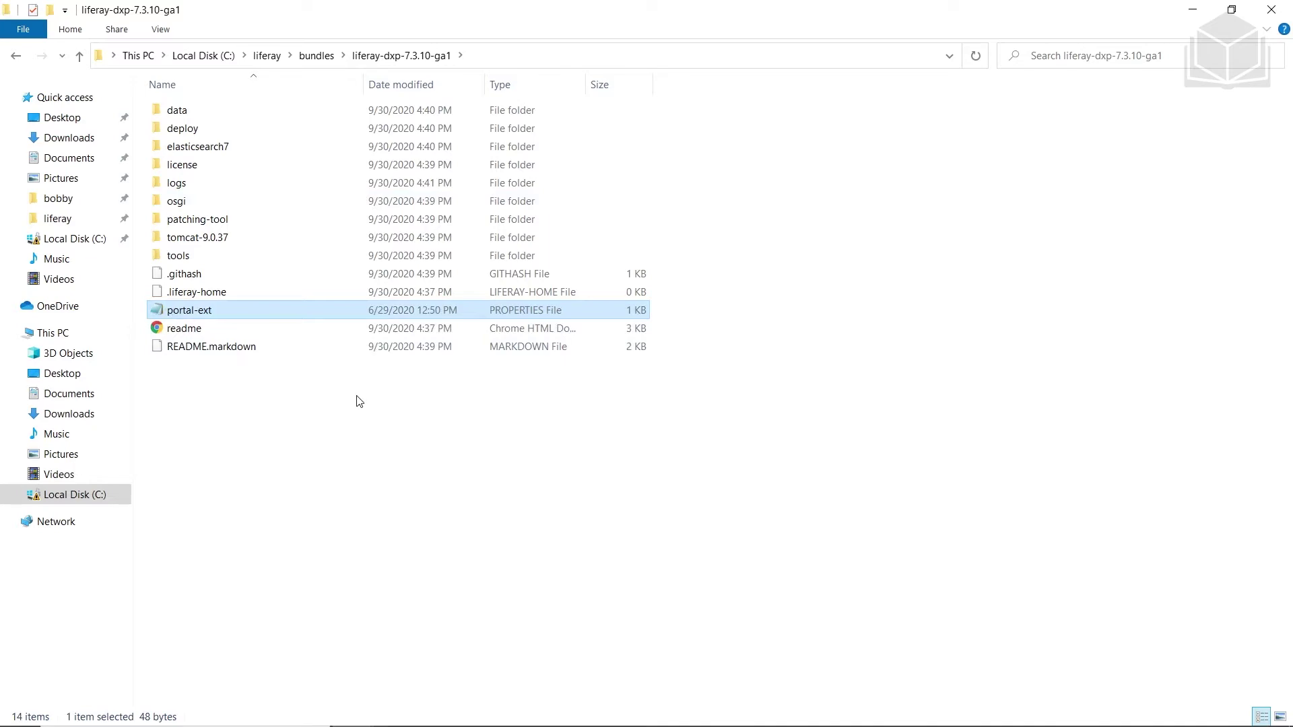
key(alt+Tab)
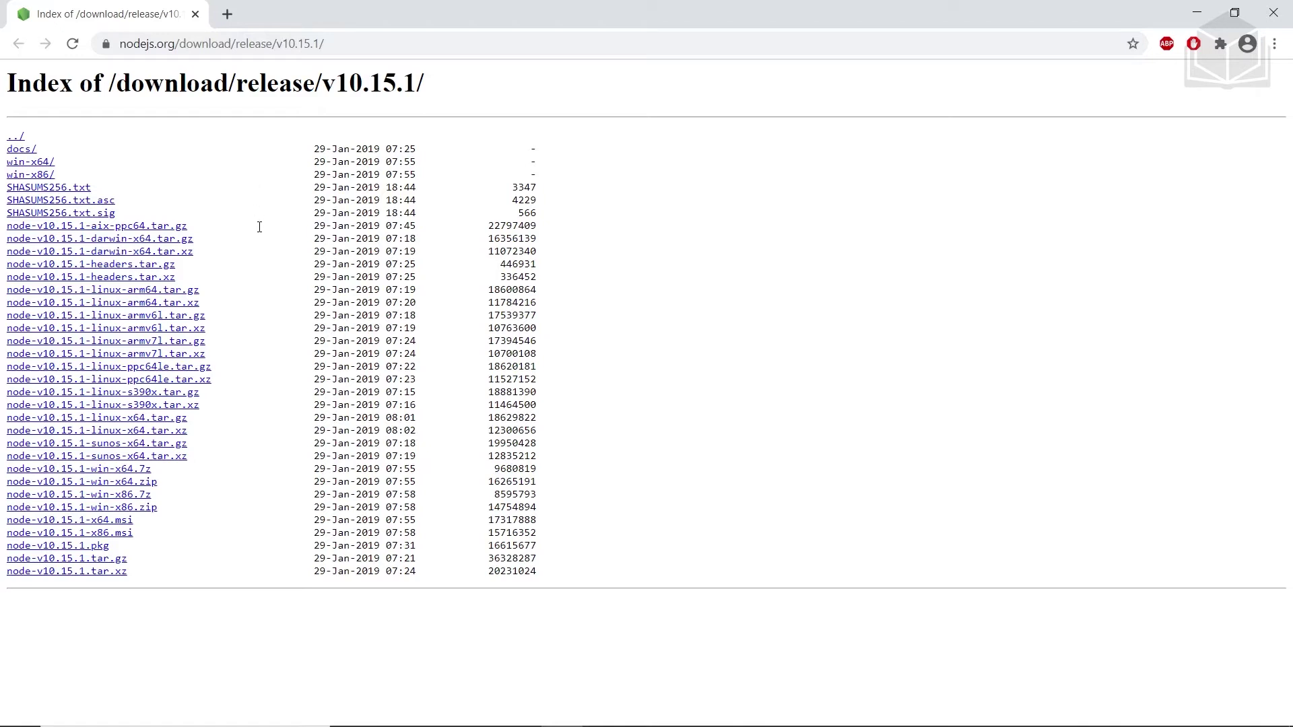
Download node-v10.15.1-x64.msi and install Node.js with the default location and components
click(119, 525)
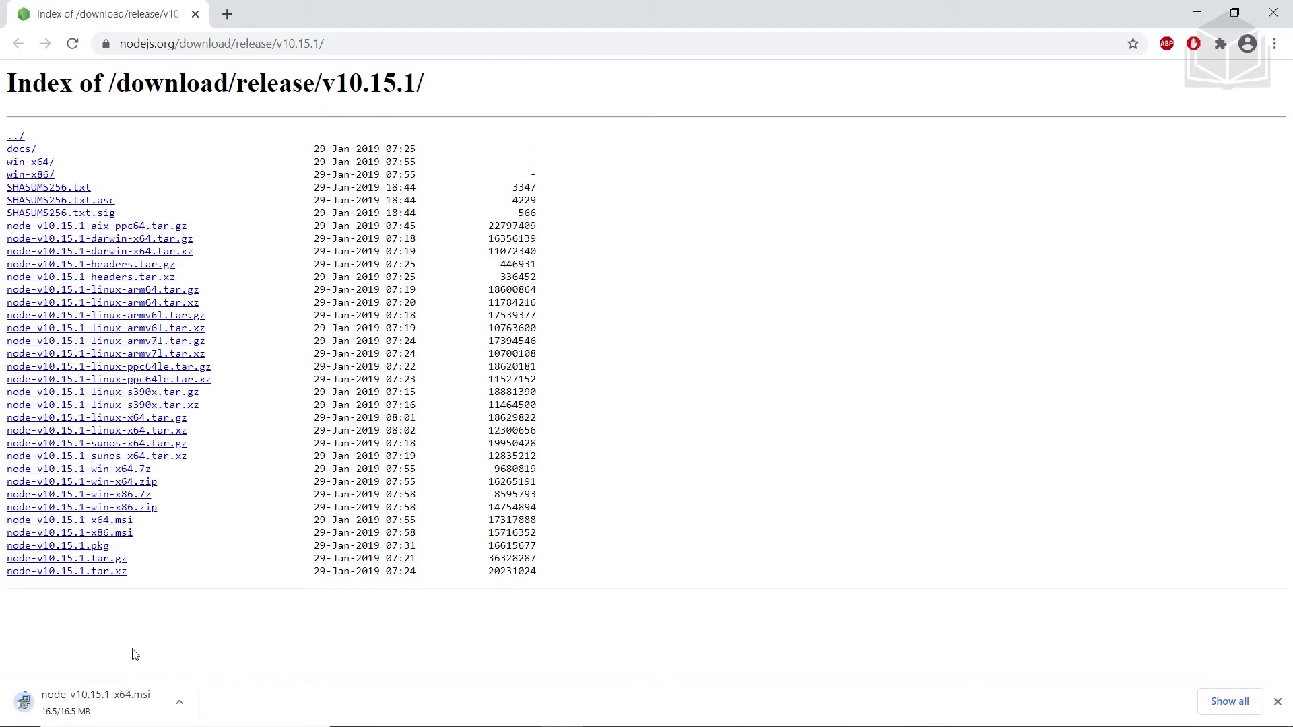
click(138, 683)
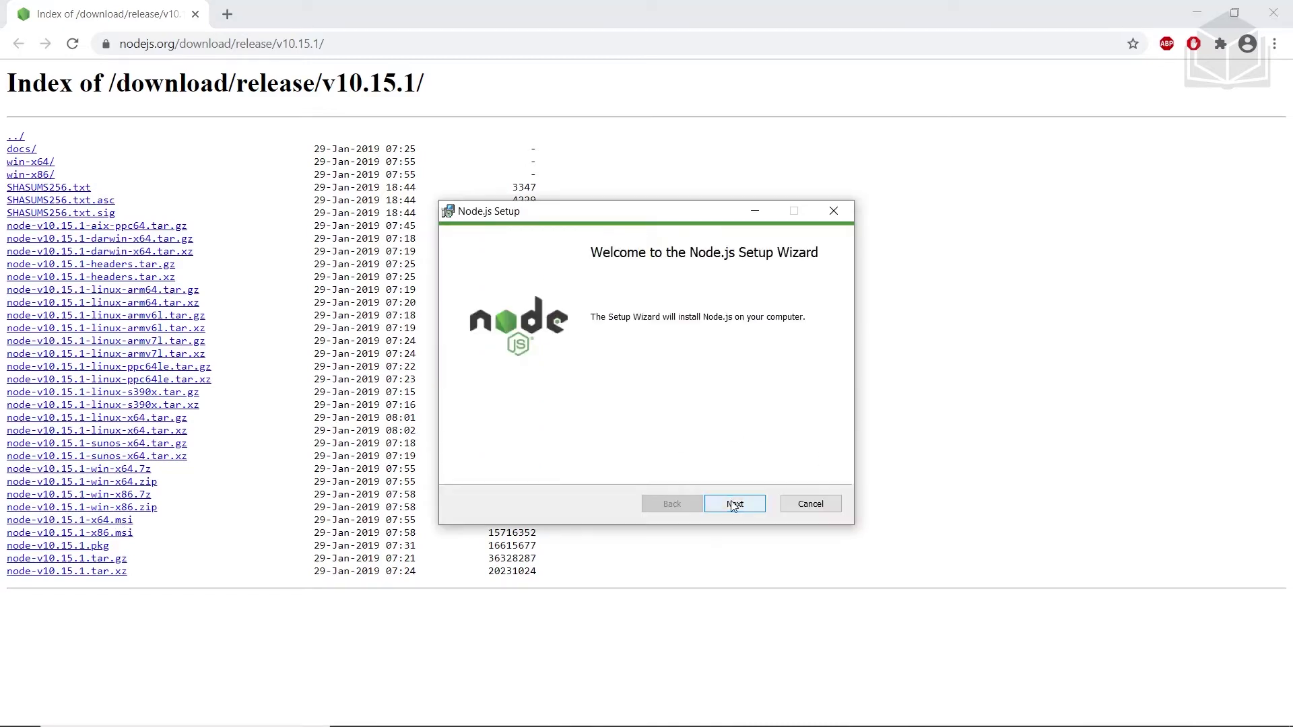
click(734, 505)
click(579, 464)
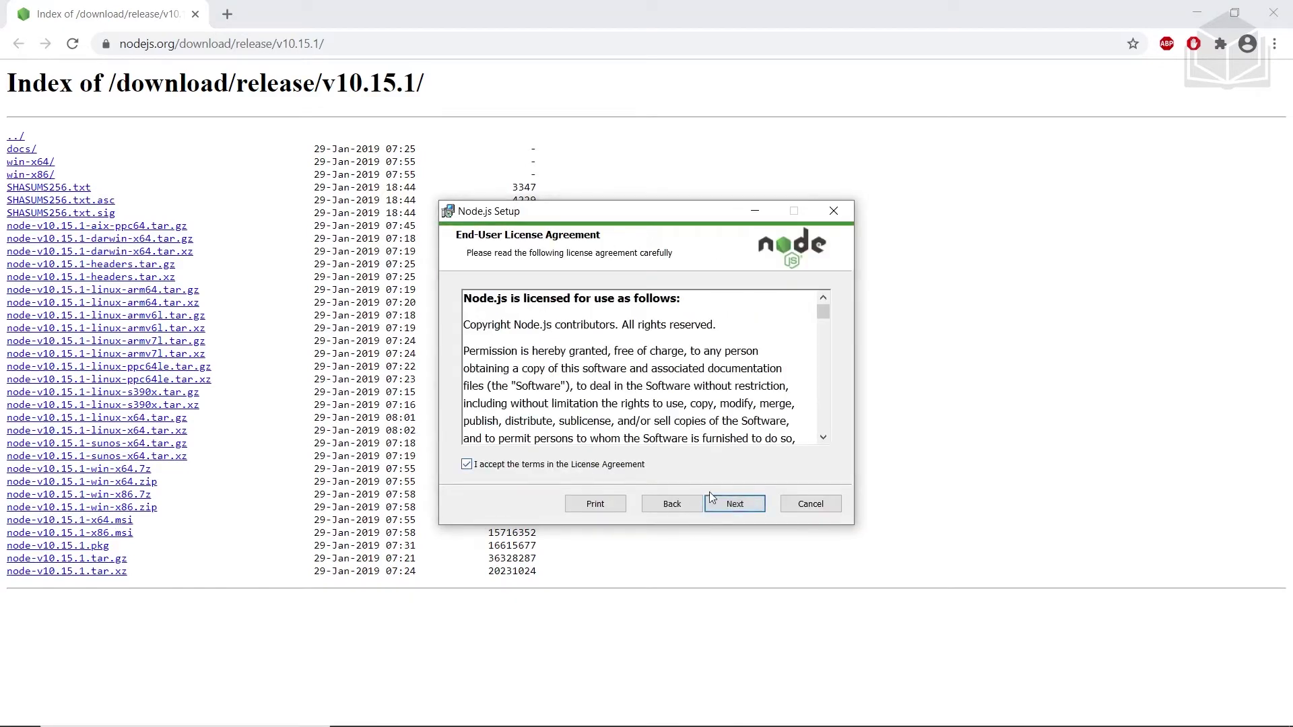
click(714, 499)
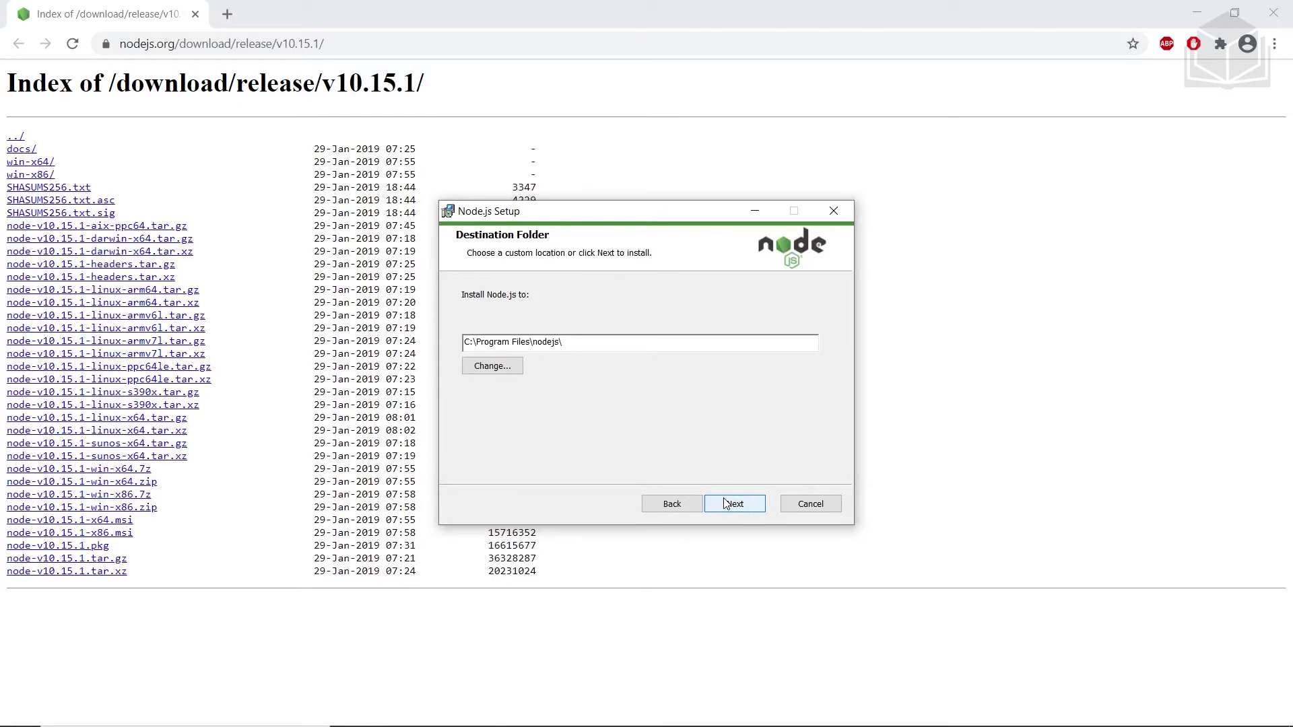
click(726, 504)
click(727, 507)
click(726, 507)
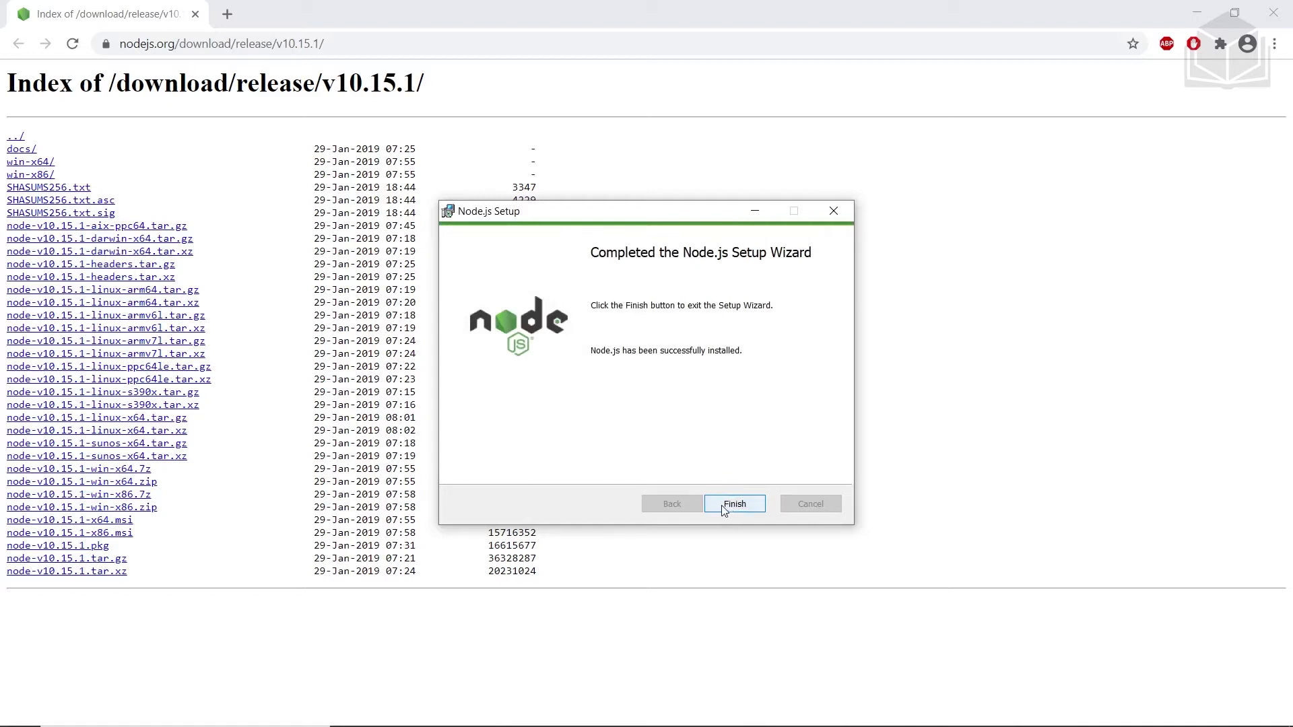
click(724, 506)
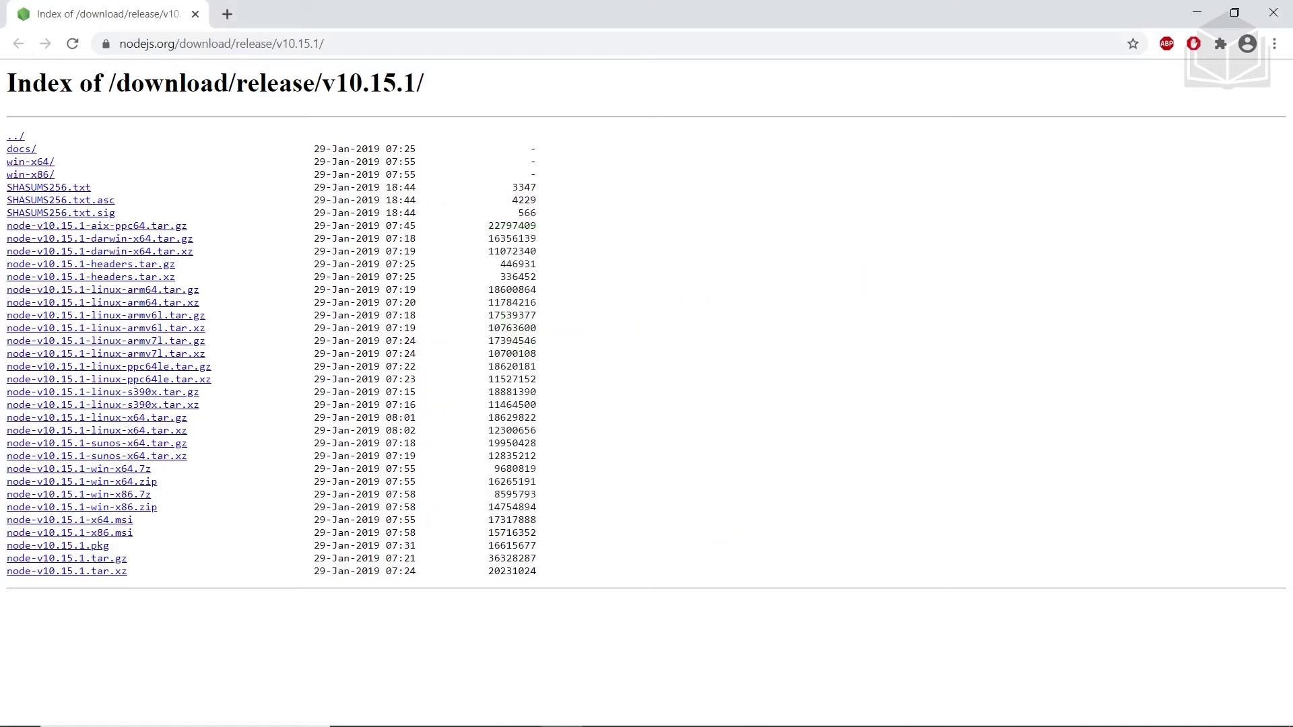
Run node -v in Git Bash to check the installed Node.js version
key(alt+Tab)
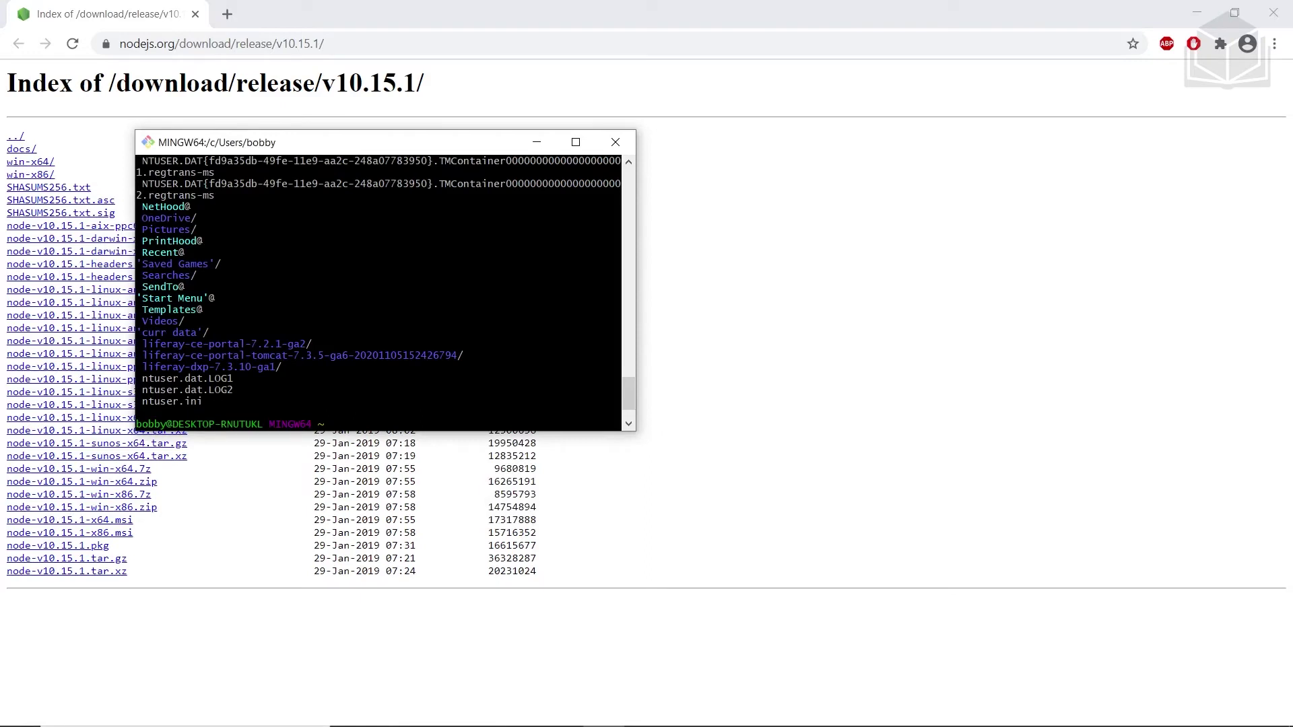
key(Return)
text(node -v)
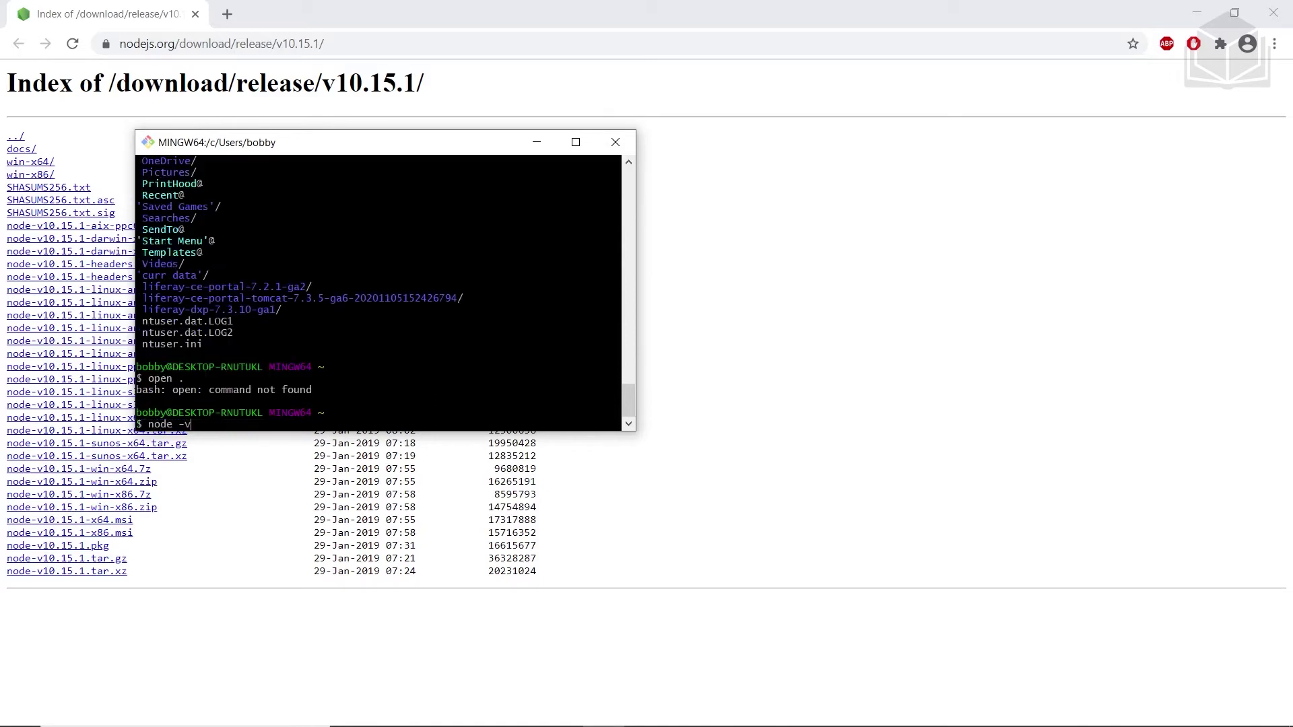
key(Return)
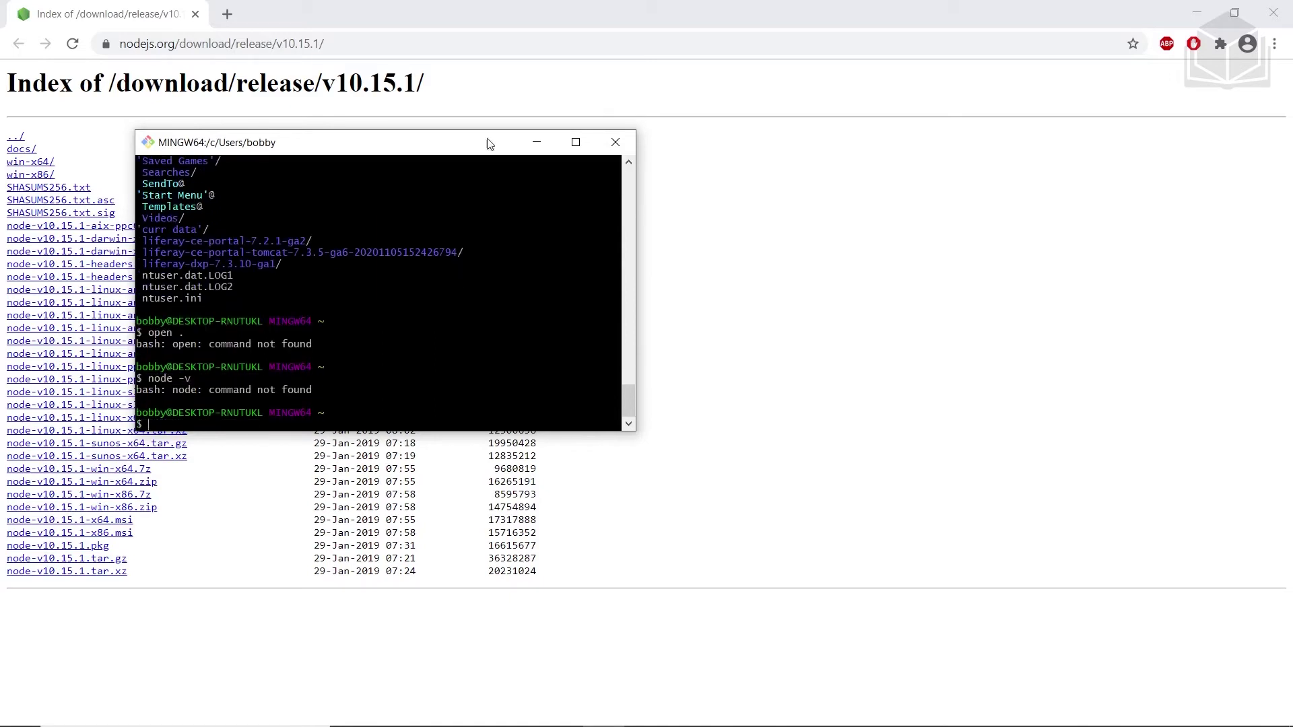
Reopen Git Bash and confirm Node.js v10.15.1 and npm 6.4.1 with node -v and npm -version
click(614, 144)
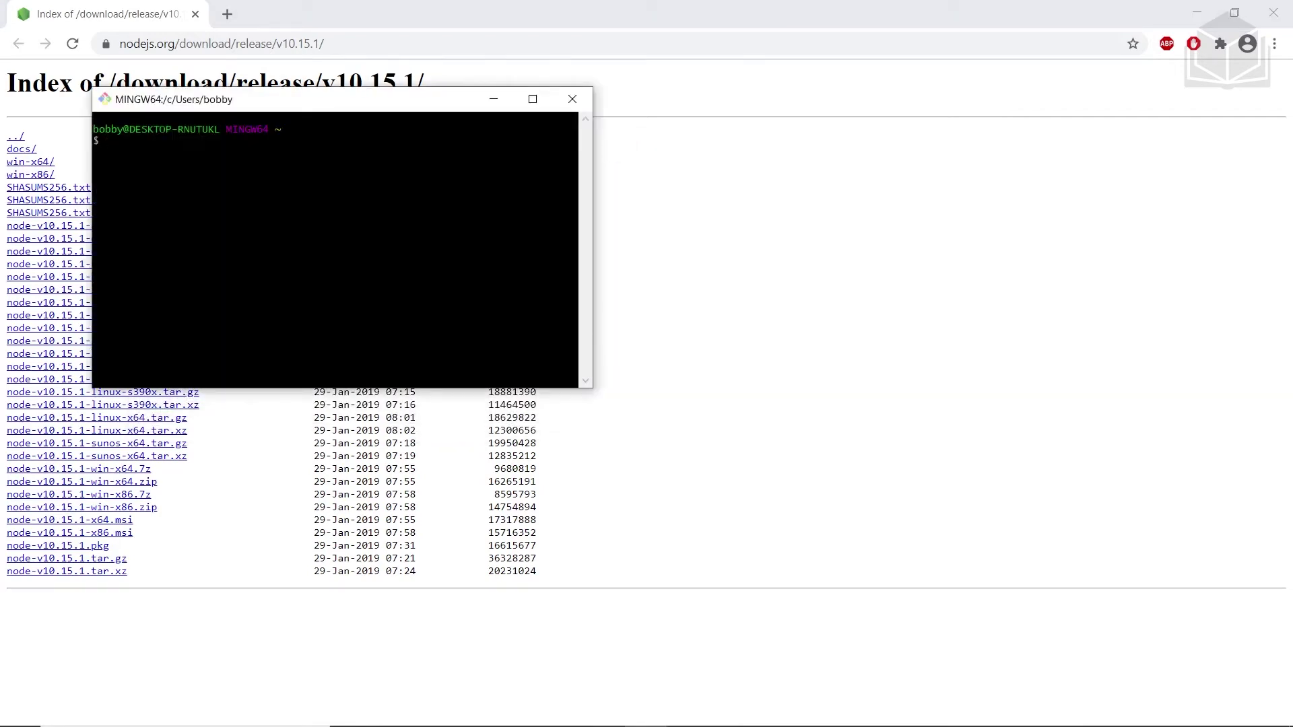
text(node -v)
key(Return)
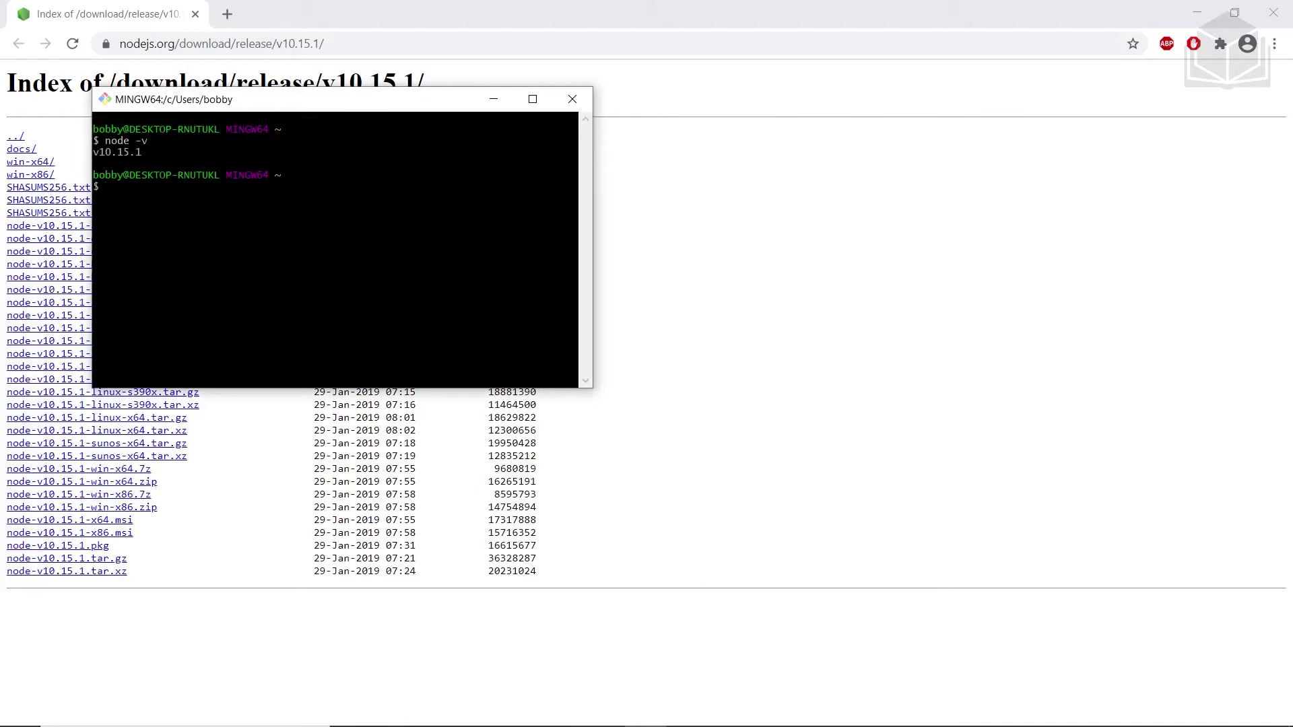
text(npm -version)
key(Return)
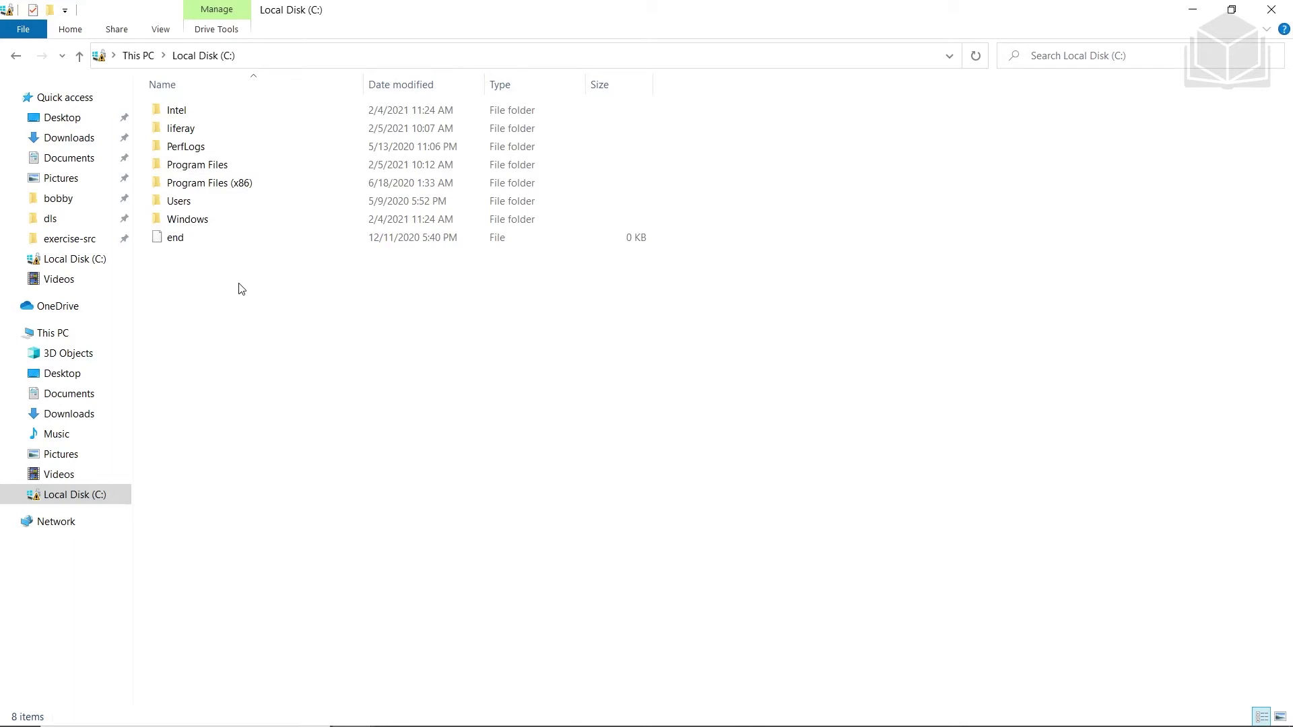
Review the .npmrc prefix line and its [username] placeholder in Notepad
key(alt+Tab)
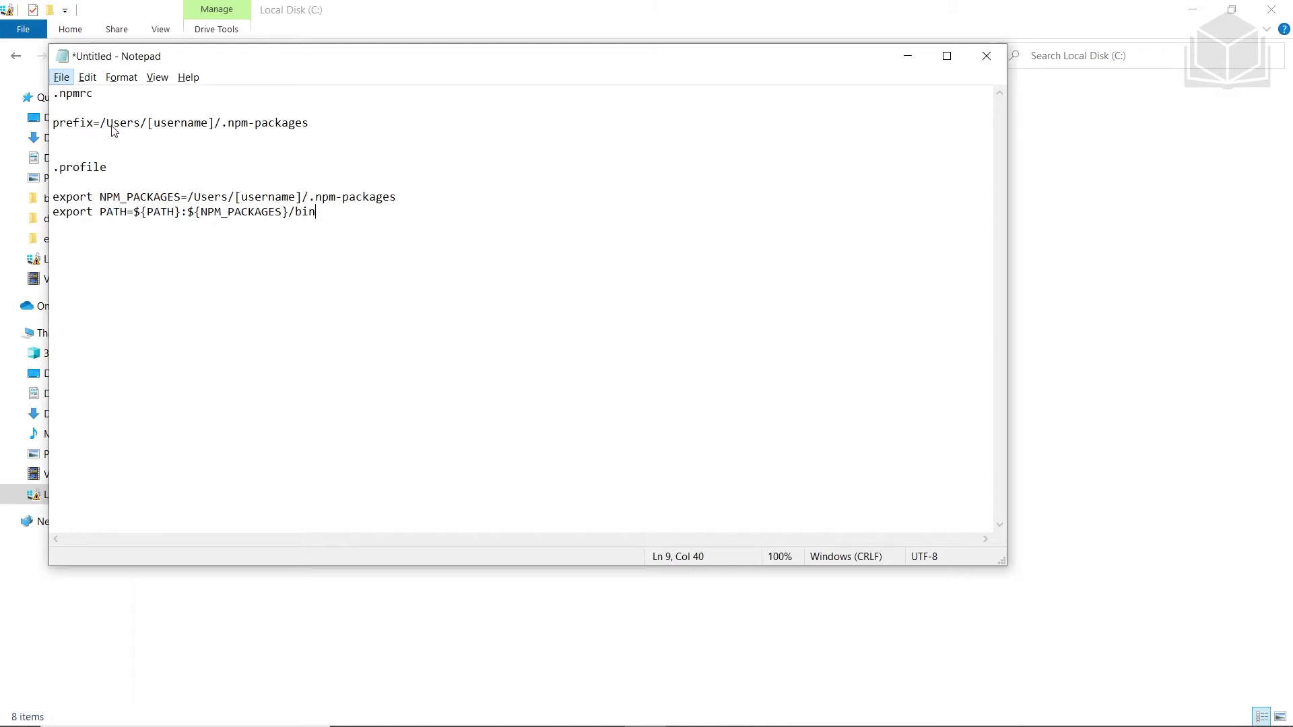
click(158, 124)
click(148, 123)
drag(147, 123, 216, 124)
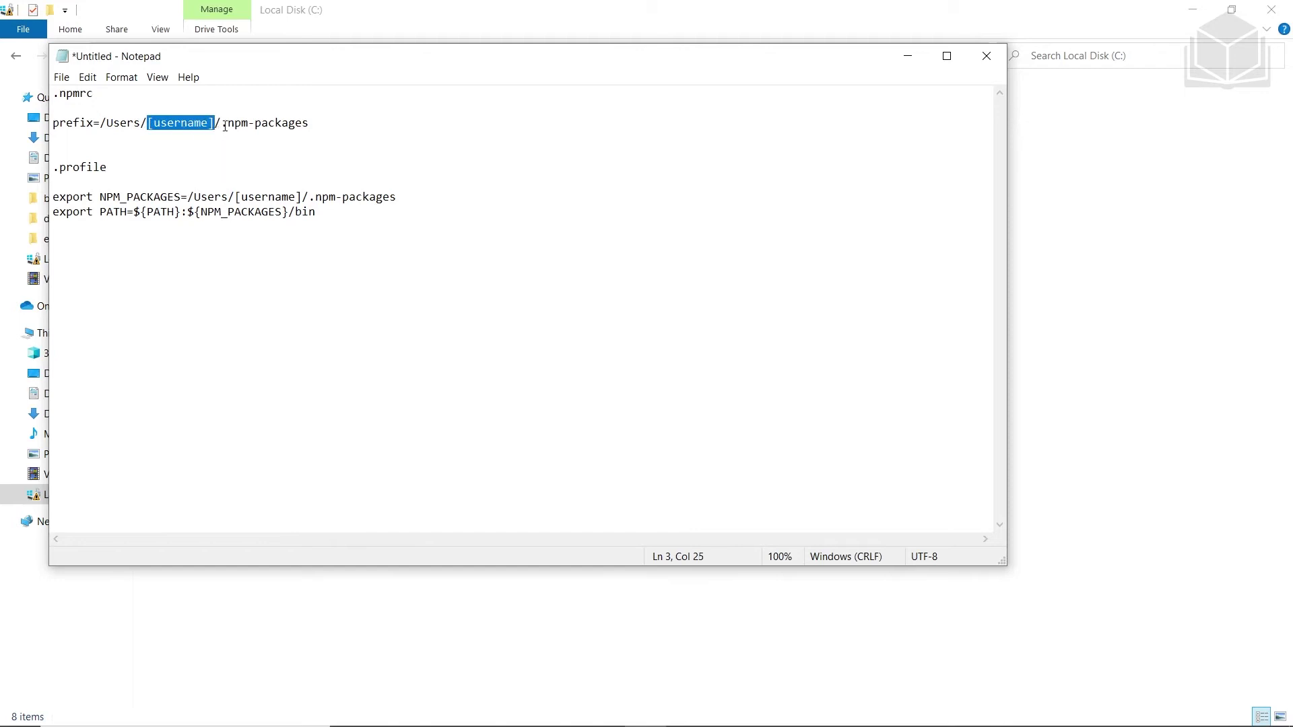
click(223, 124)
click(347, 123)
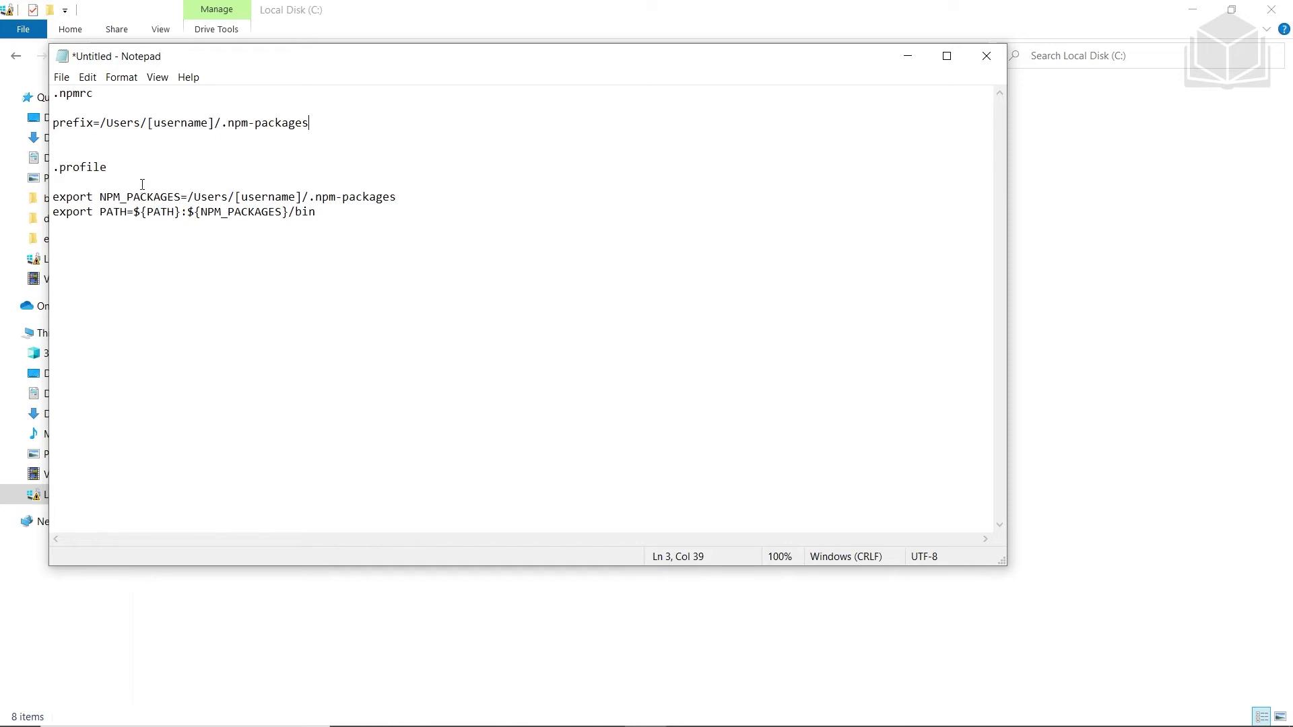
Review the .profile NPM_PACKAGES and PATH export lines
drag(108, 169, 55, 173)
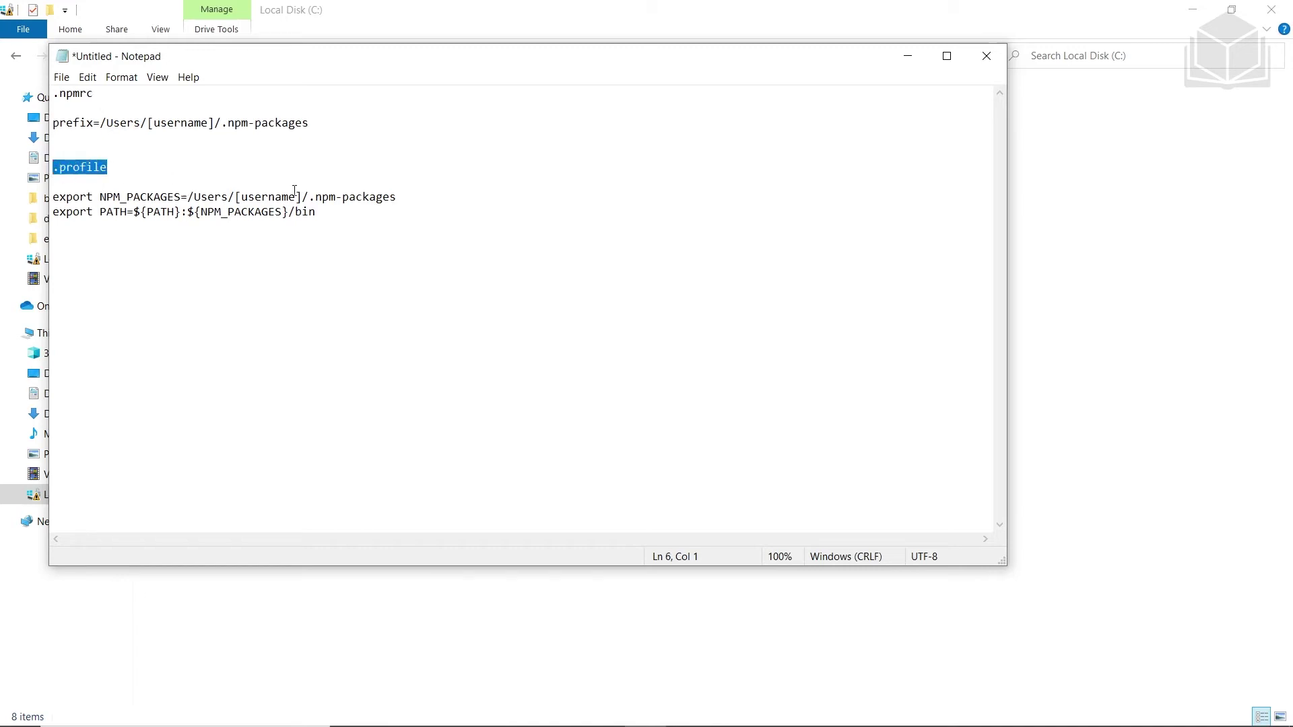
drag(316, 212, 49, 196)
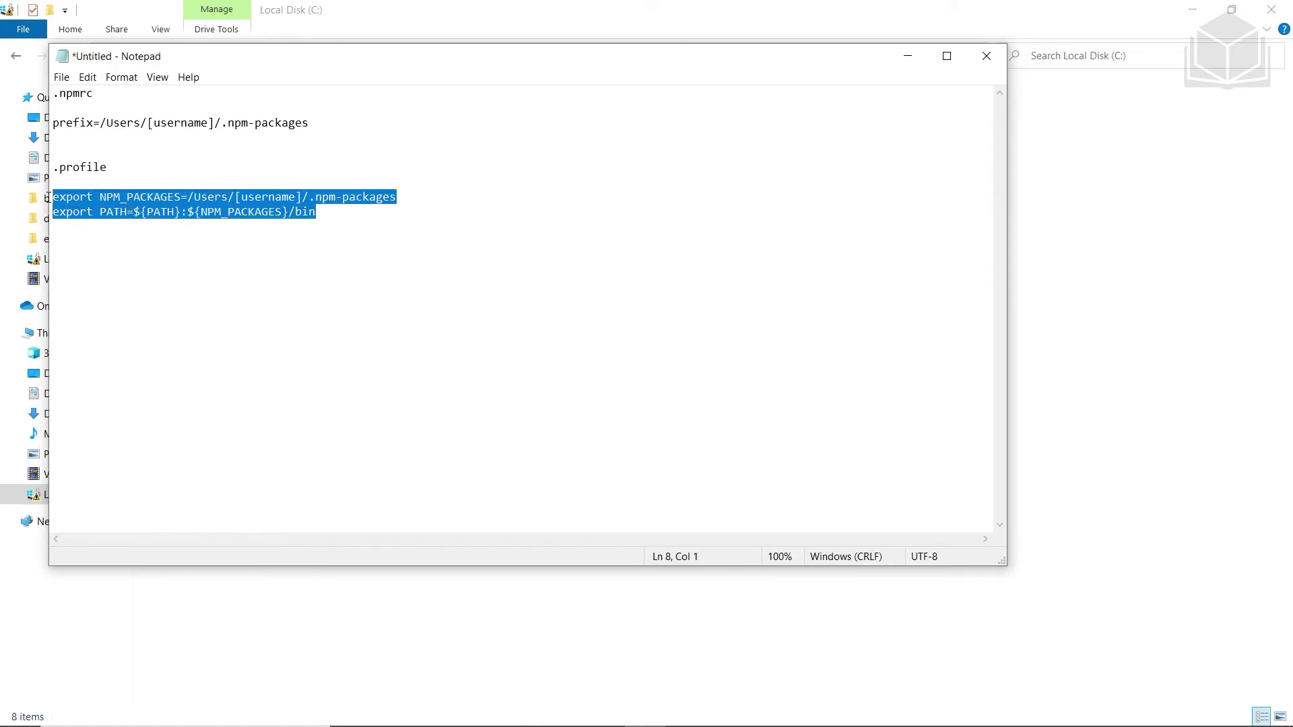
click(382, 222)
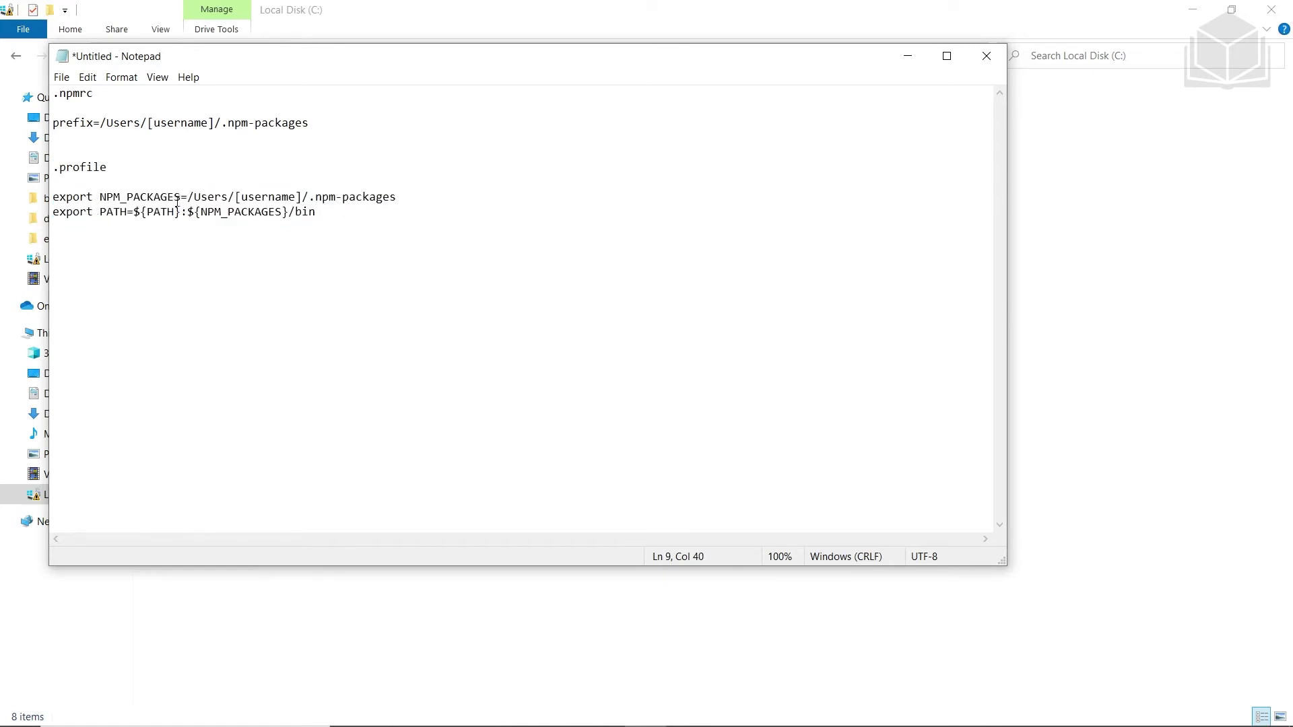
drag(396, 196, 186, 198)
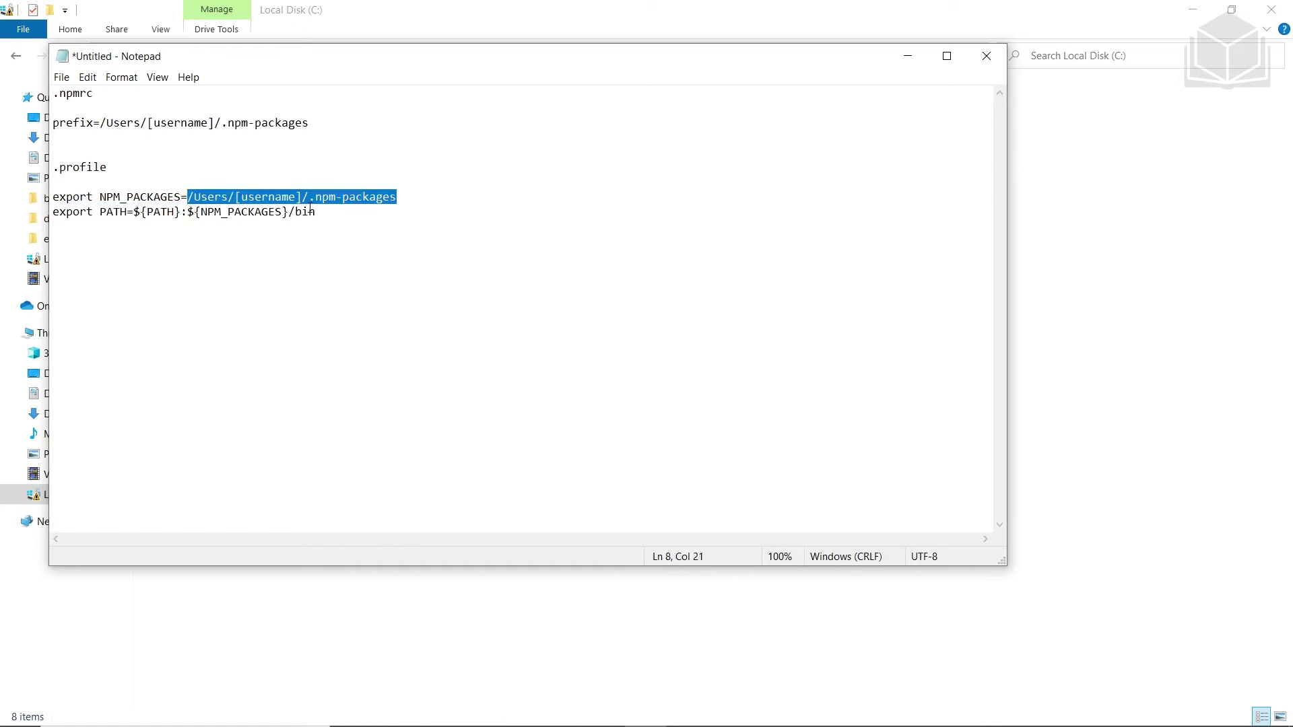
click(329, 210)
drag(99, 212, 319, 209)
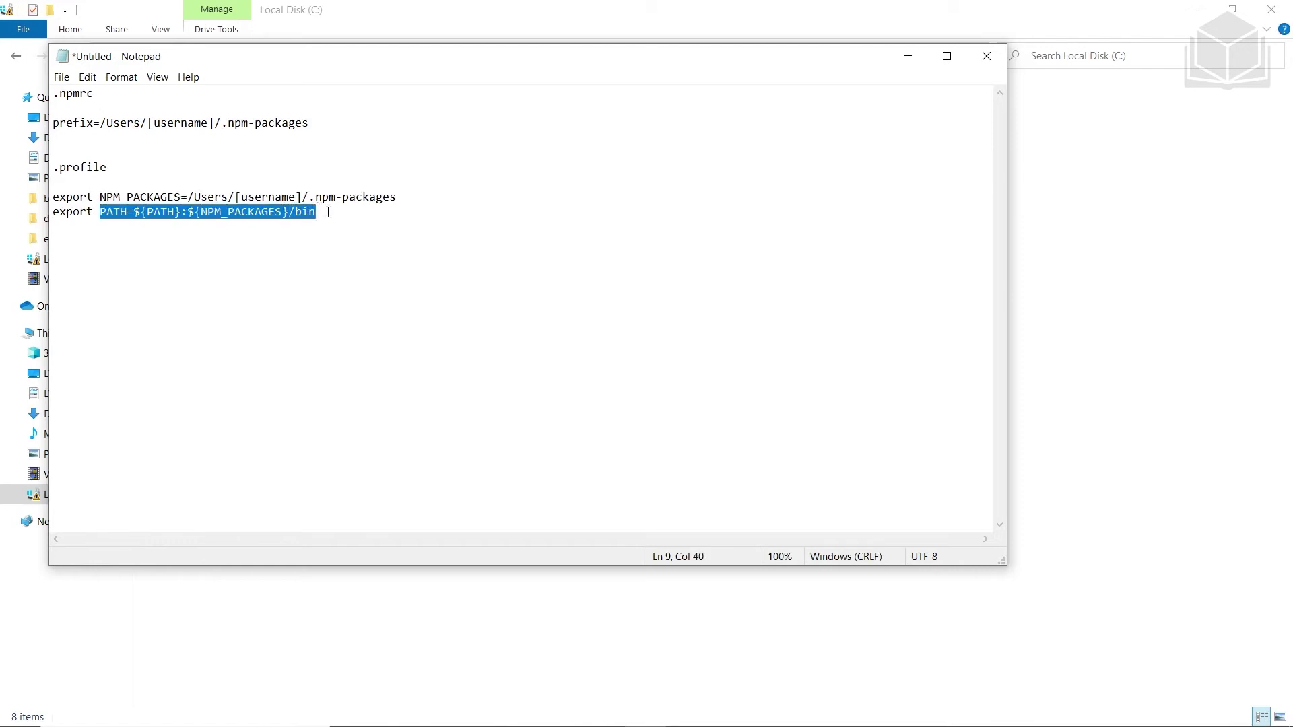
click(328, 212)
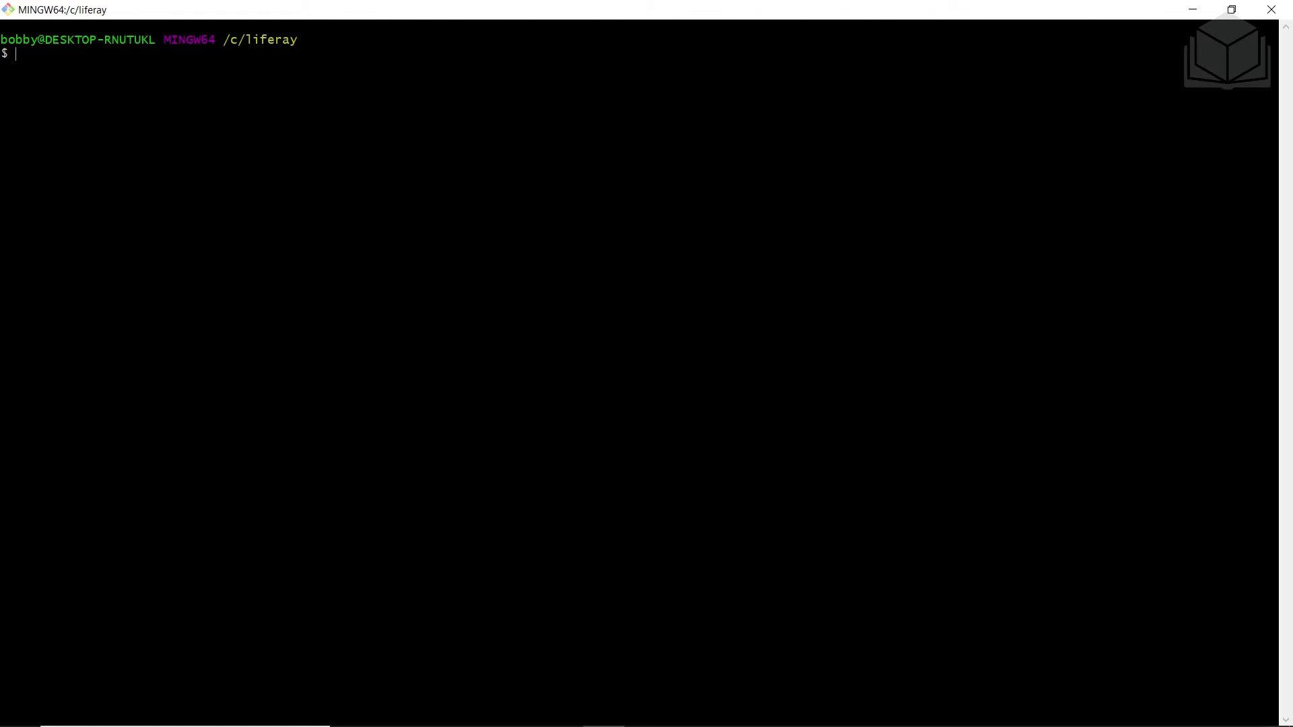
List the liferay folder and install Yeoman globally with npm install -g yo
text(ls)
key(Return)
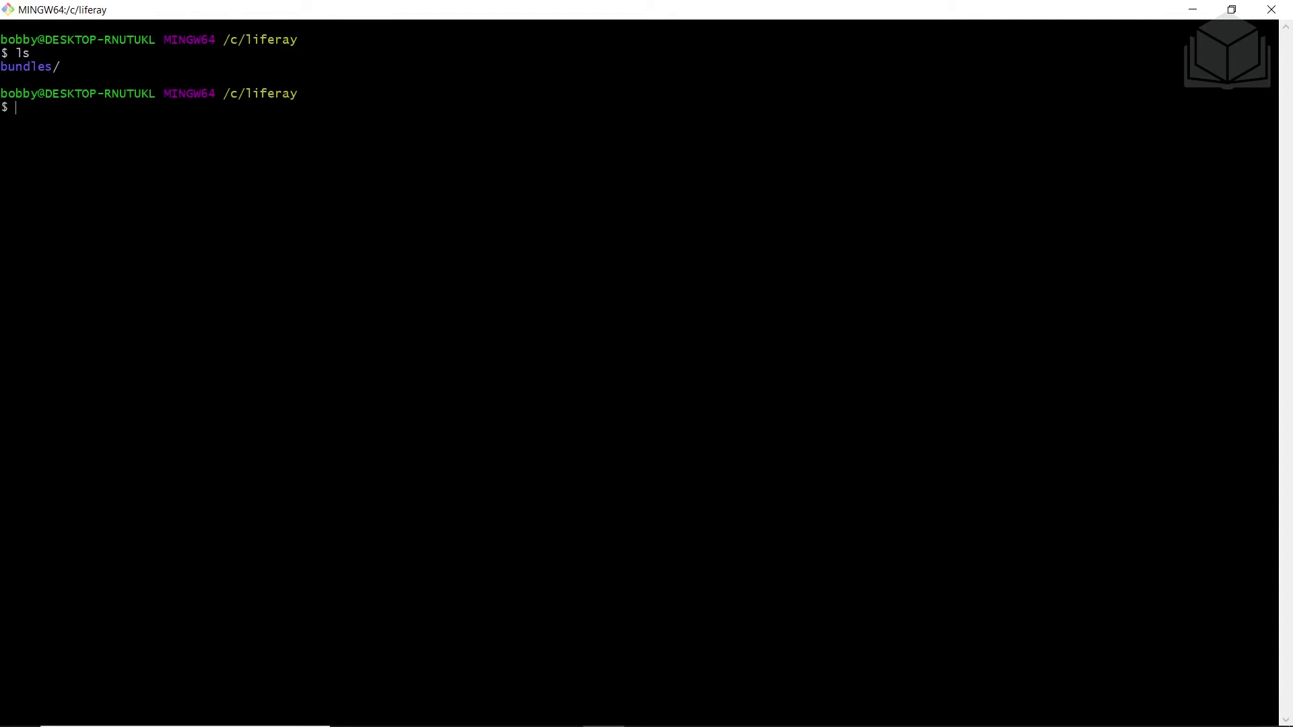
text(npm install -g yo)
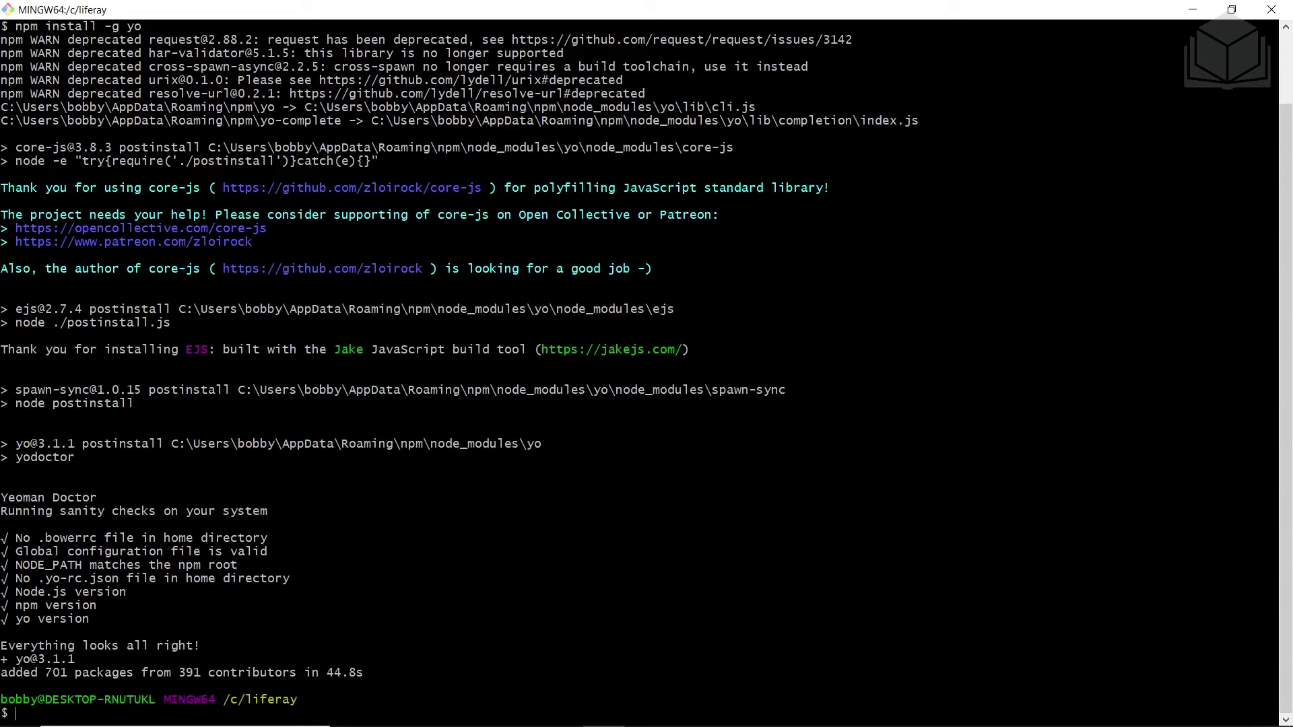
text(npm install -g generator-liferay-theme@9.x.x)
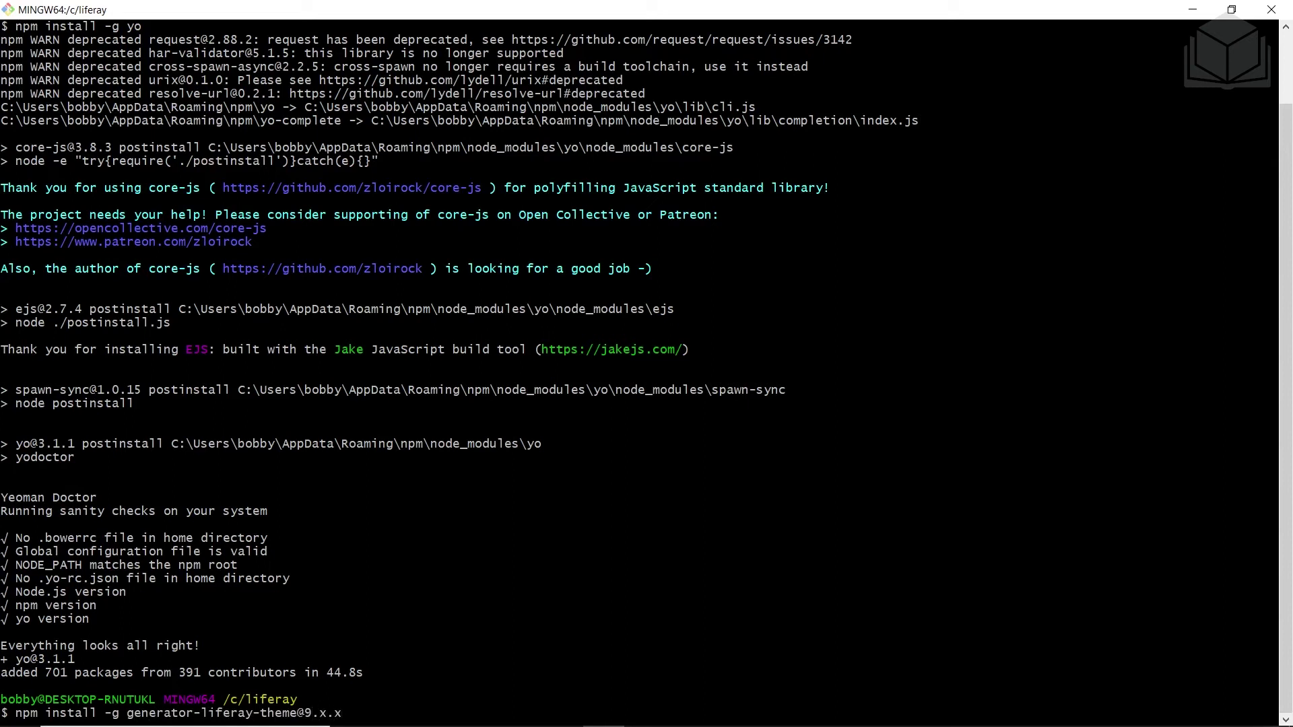
key(Return)
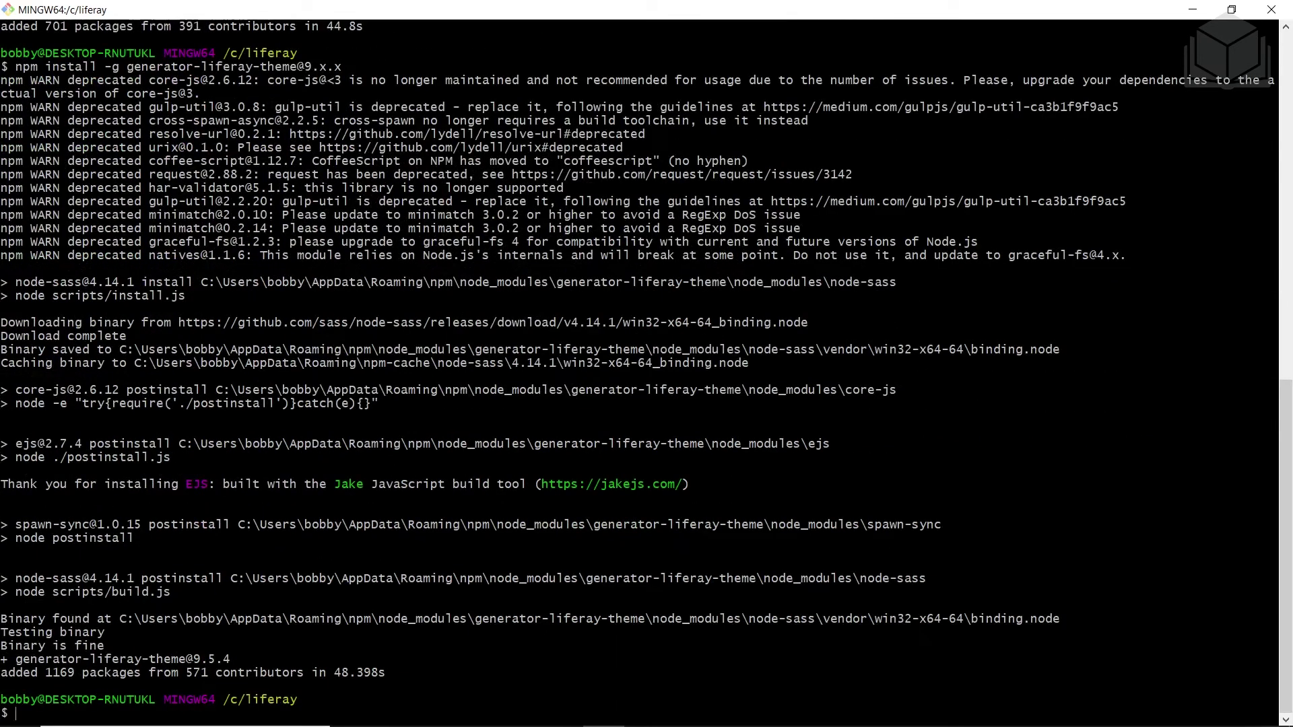
text(yo)
key(Return)
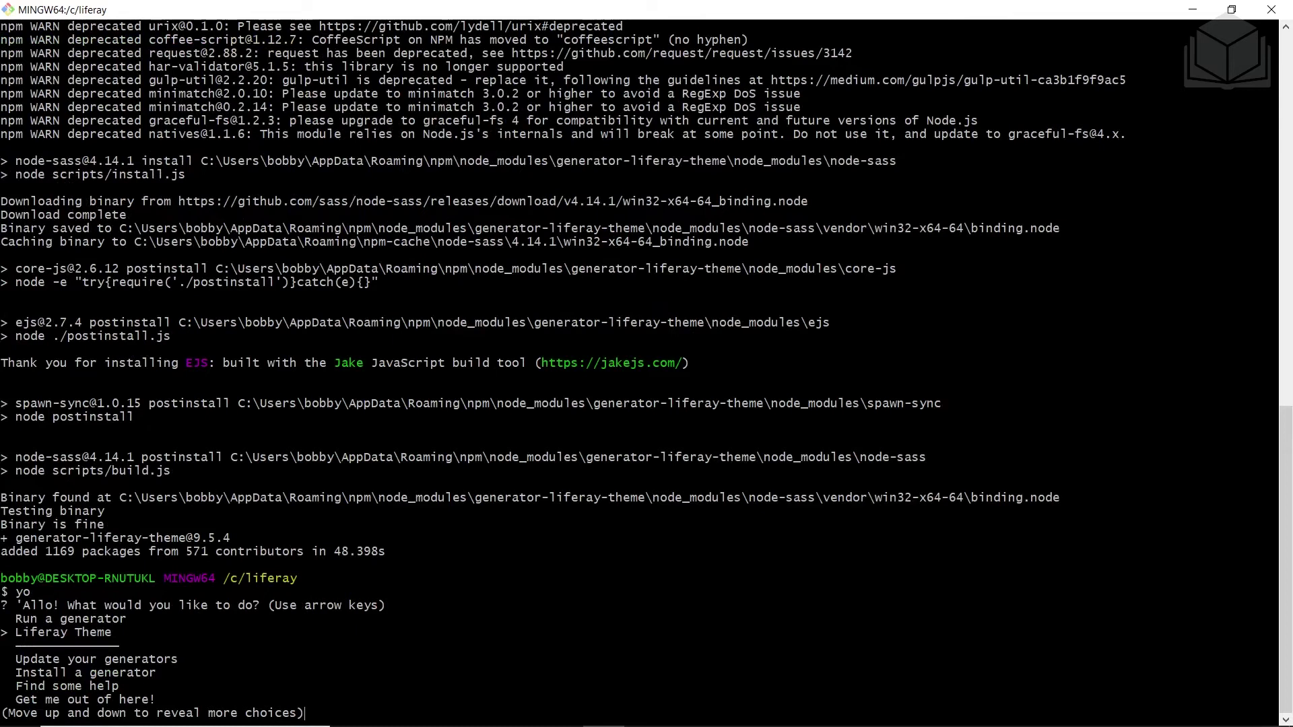
Exit Yeoman via 'Get me out of here!' and clear the Git Bash screen
key(Up)
key(Return)
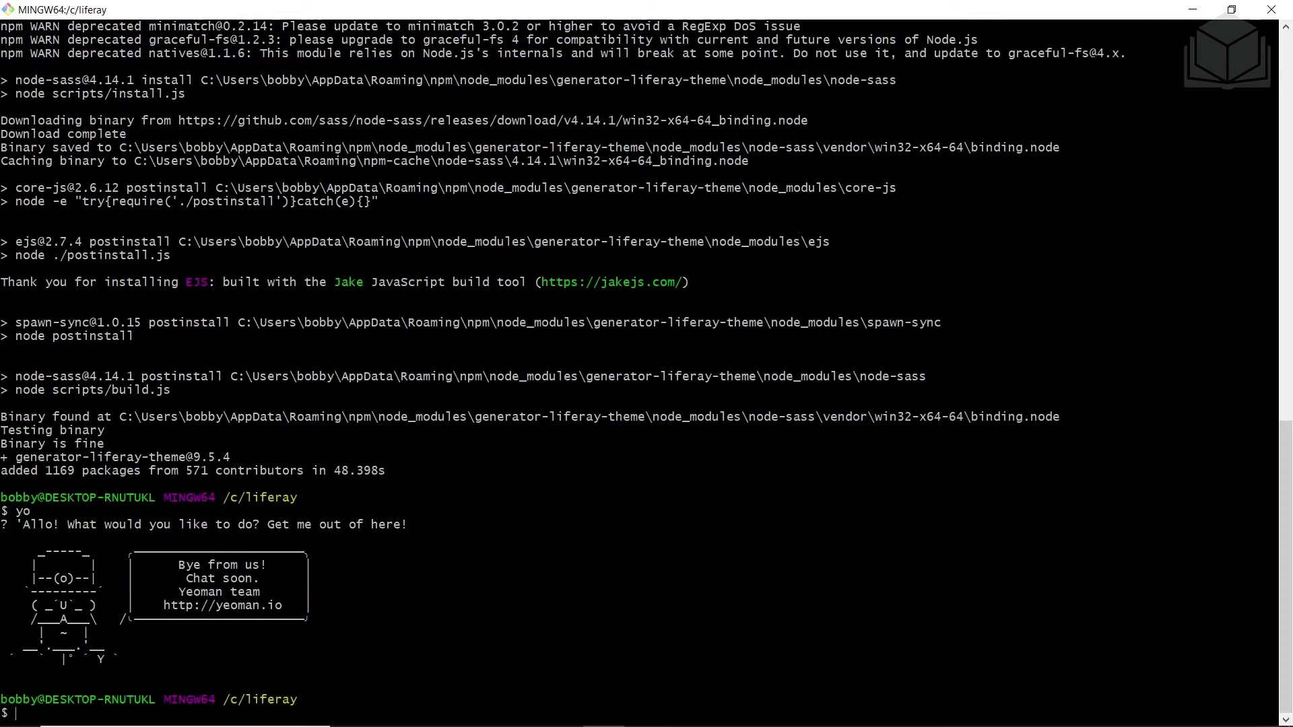
key(ctrl+l)
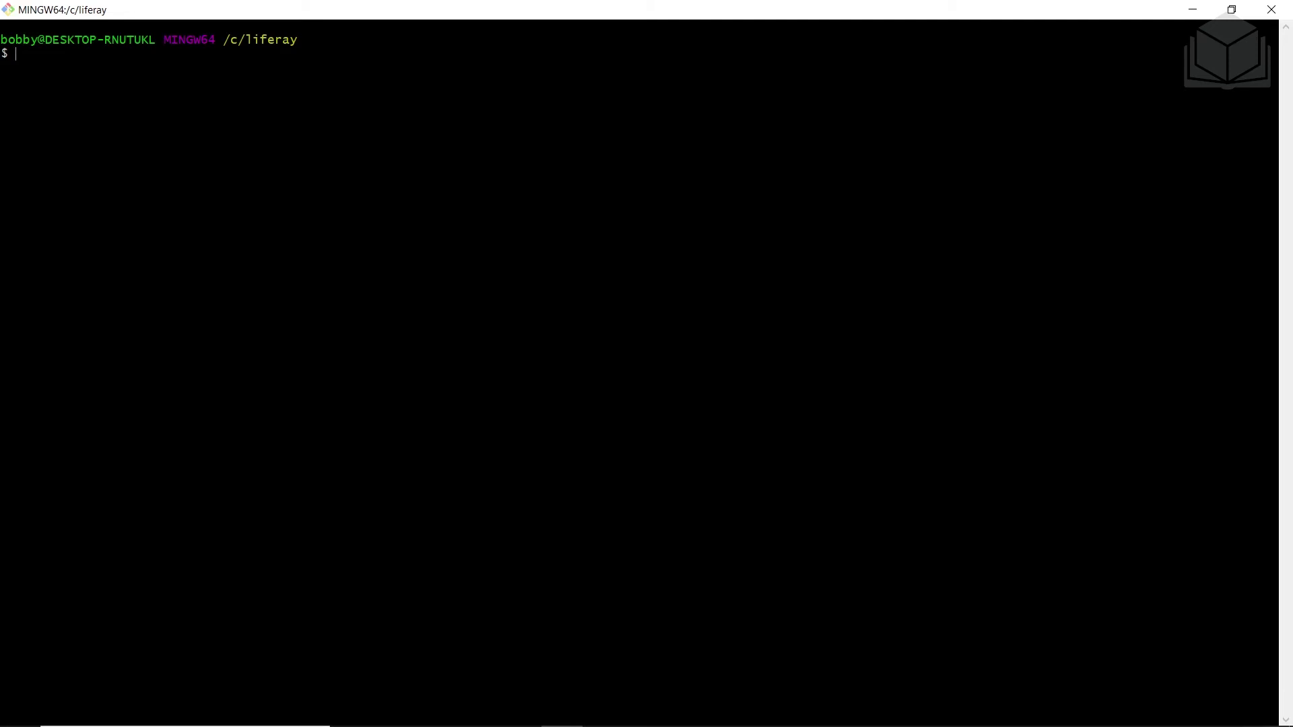
Change into bundles/liferay-dxp-7.3.10-ga1/tomcat-9.0.37/bin using Tab completion
text(cd bundles/lif)
key(Tab)
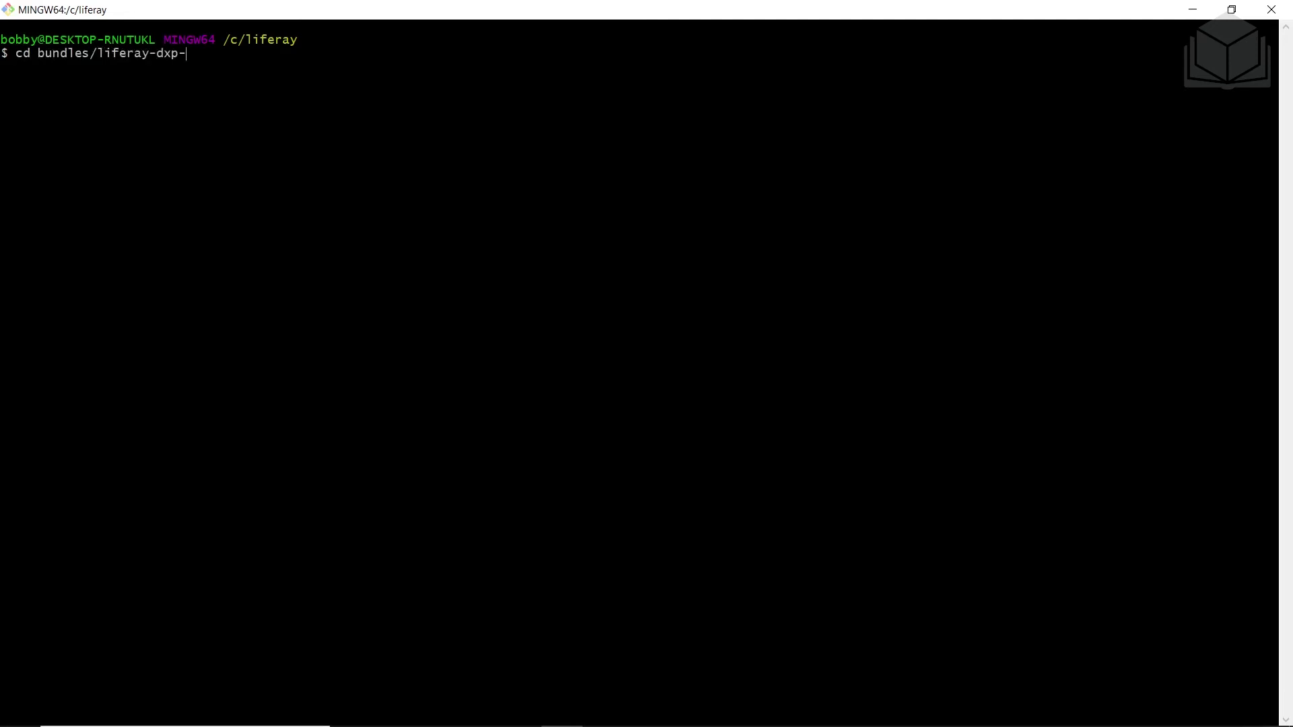
text(7)
key(Tab)
text(t)
key(Tab)
text(bi)
key(Tab)
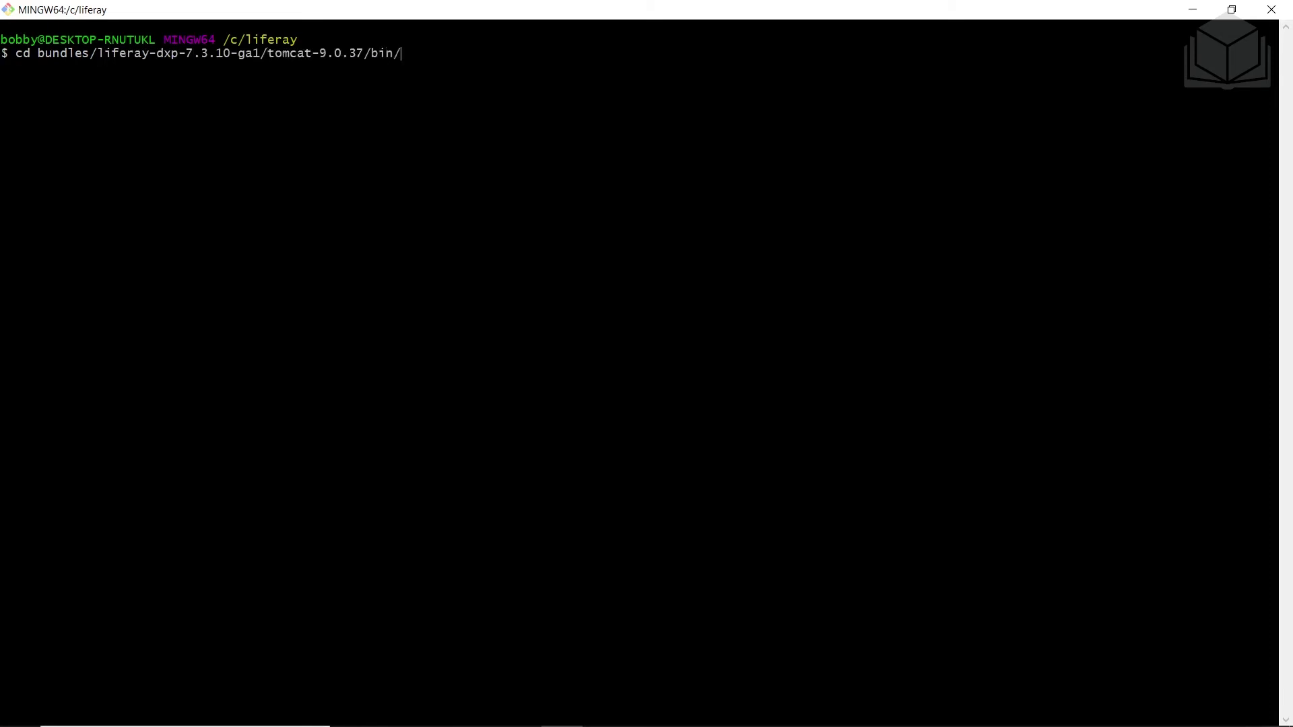
key(Return)
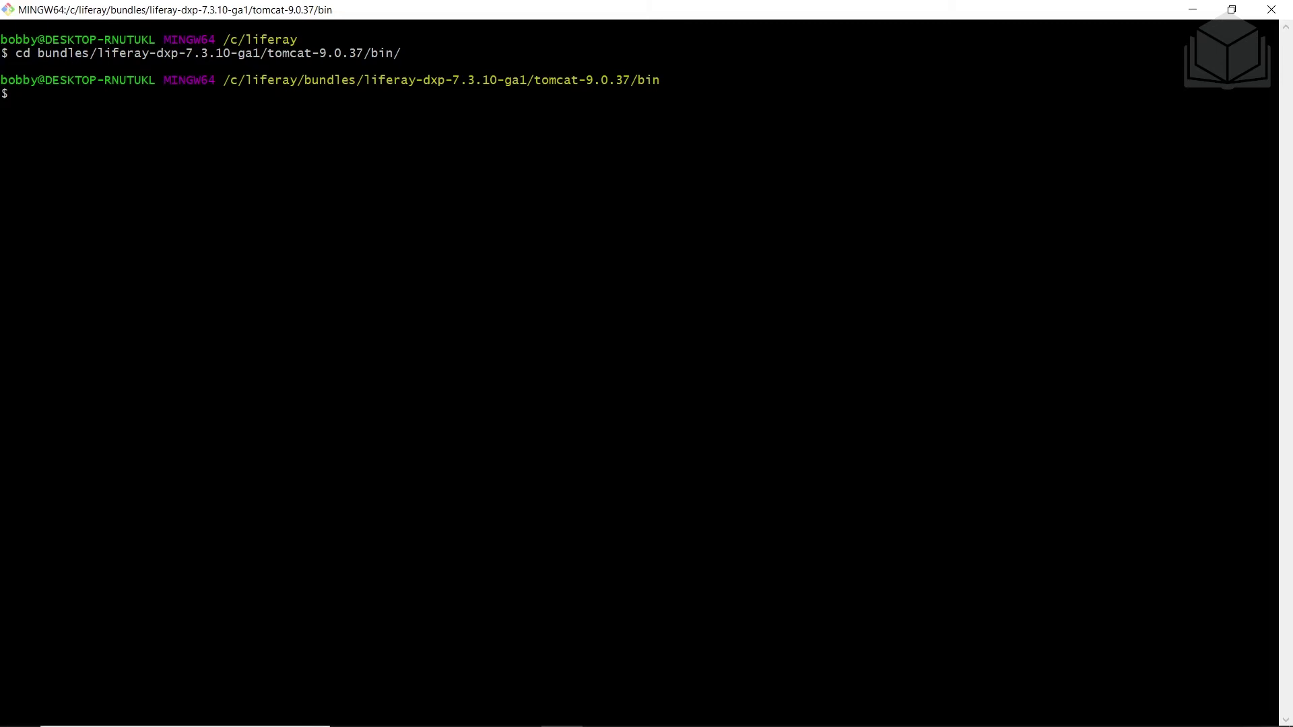
Start the Liferay Tomcat server with ./catalina.bat run
text(./catalina.sh)
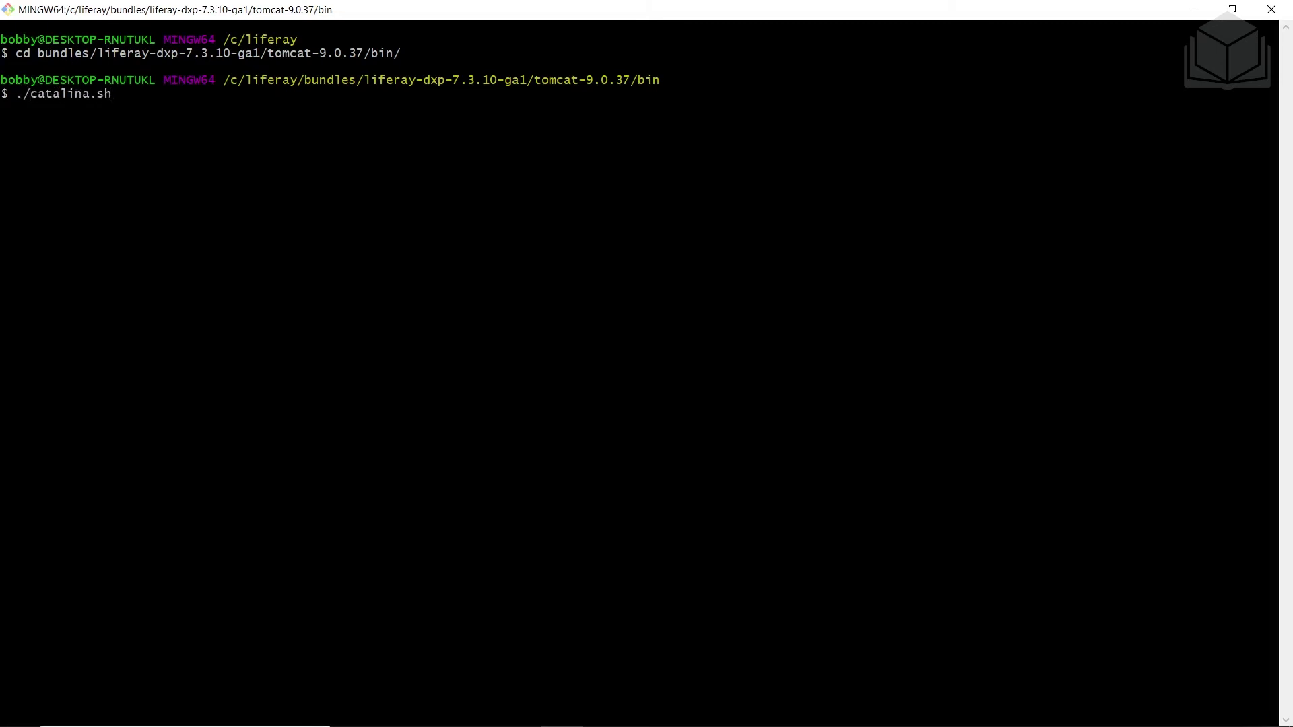
key(BackSpace)
key(BackSpace)
text(bat run)
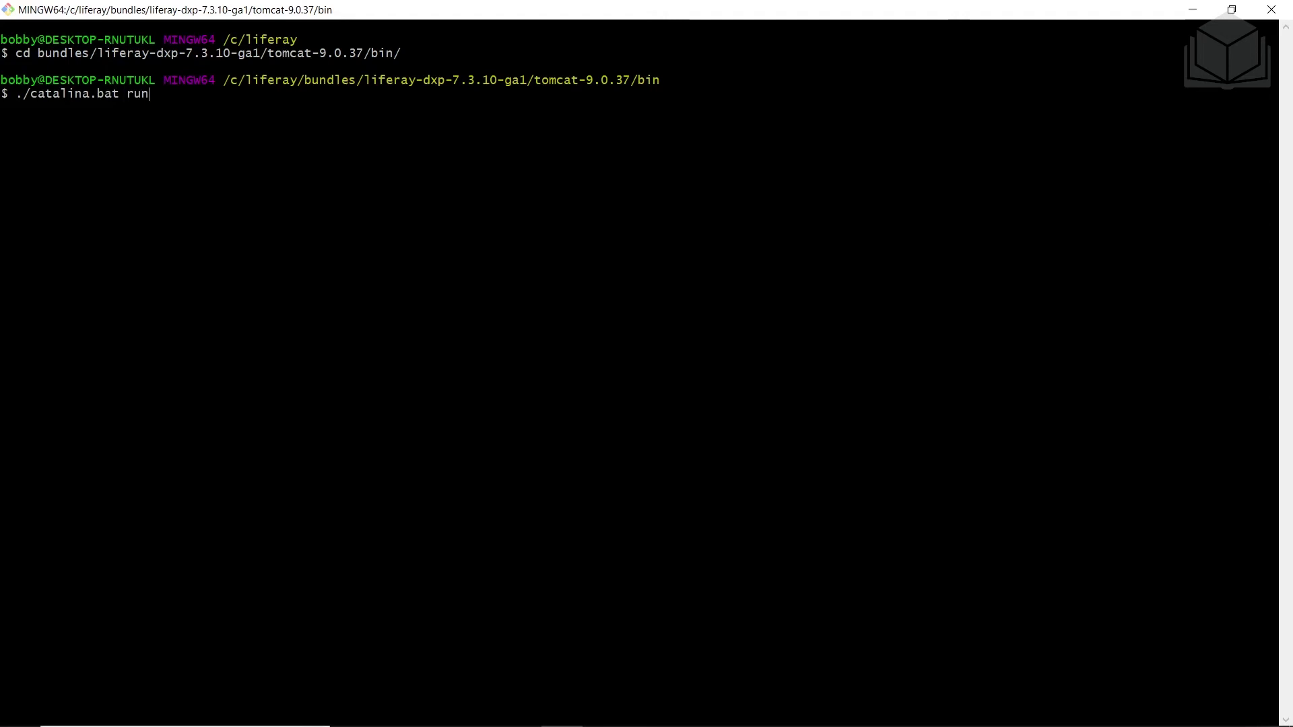
key(Return)
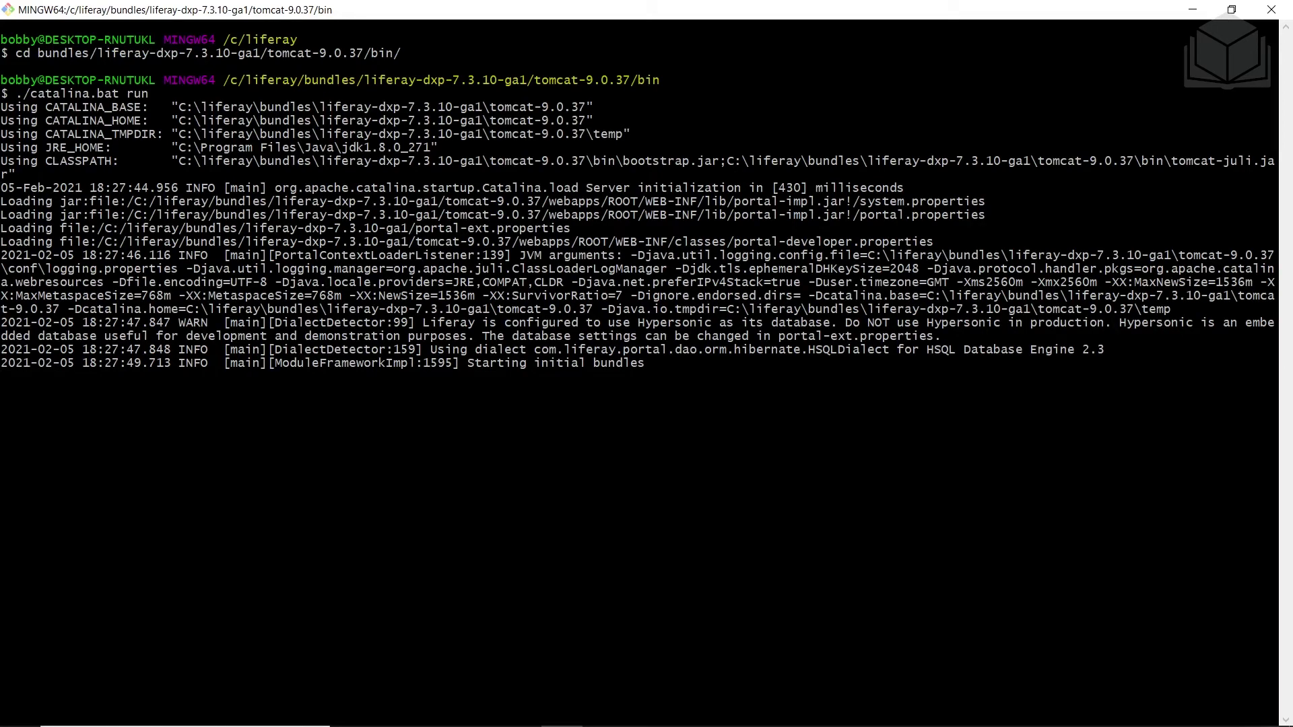
key(alt+Tab)
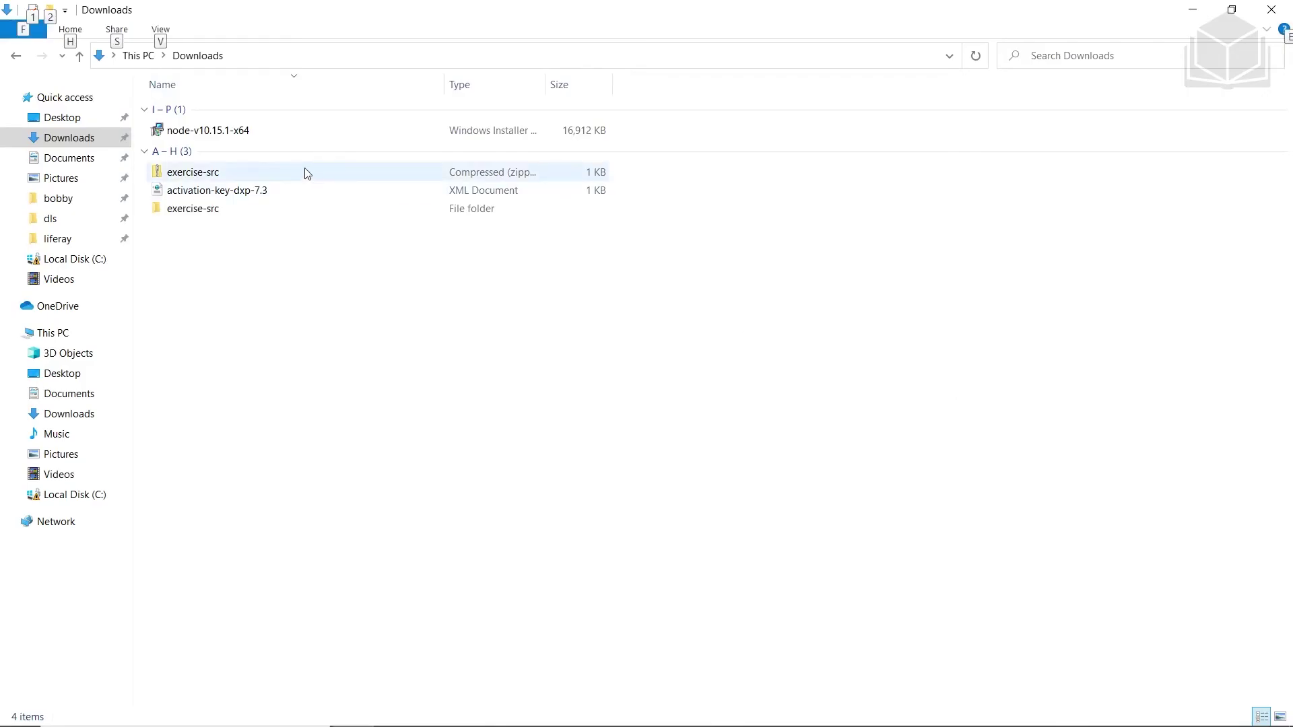
Copy activation-key-dxp-7.3 from Downloads into liferay-dxp-7.3.10-ga1\deploy
click(249, 194)
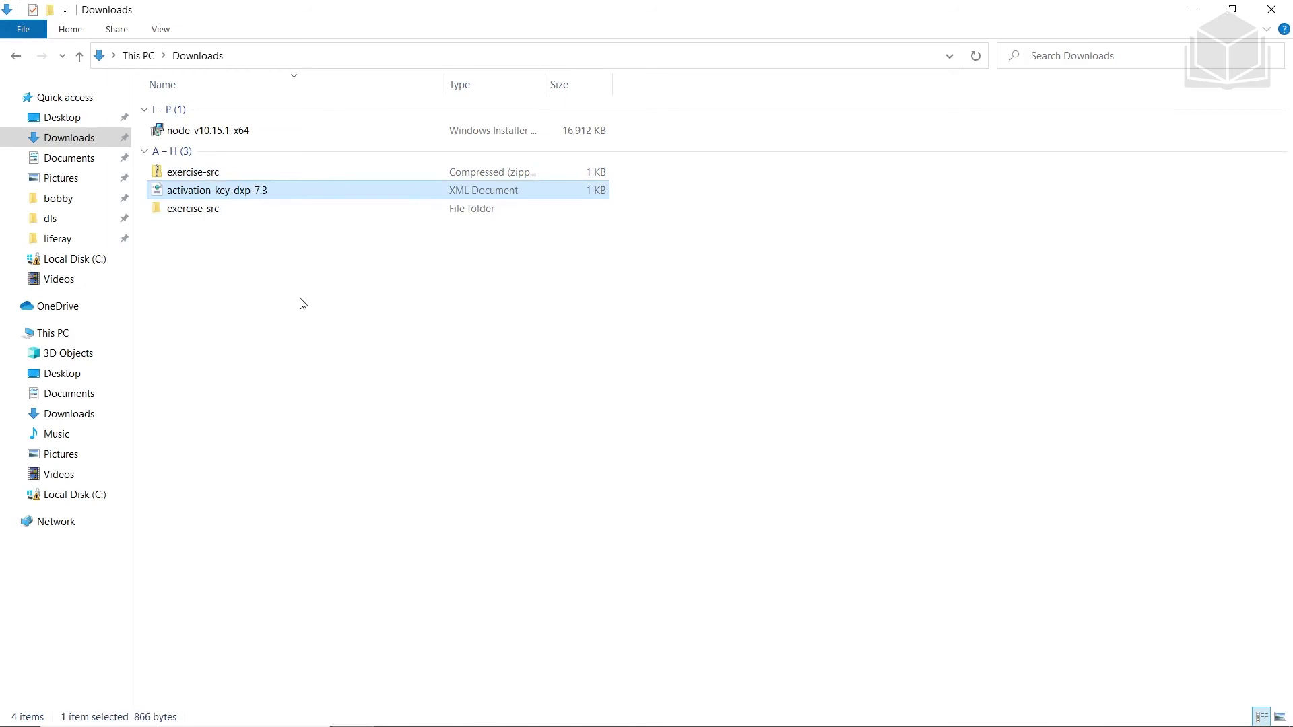
click(75, 261)
double_click(191, 129)
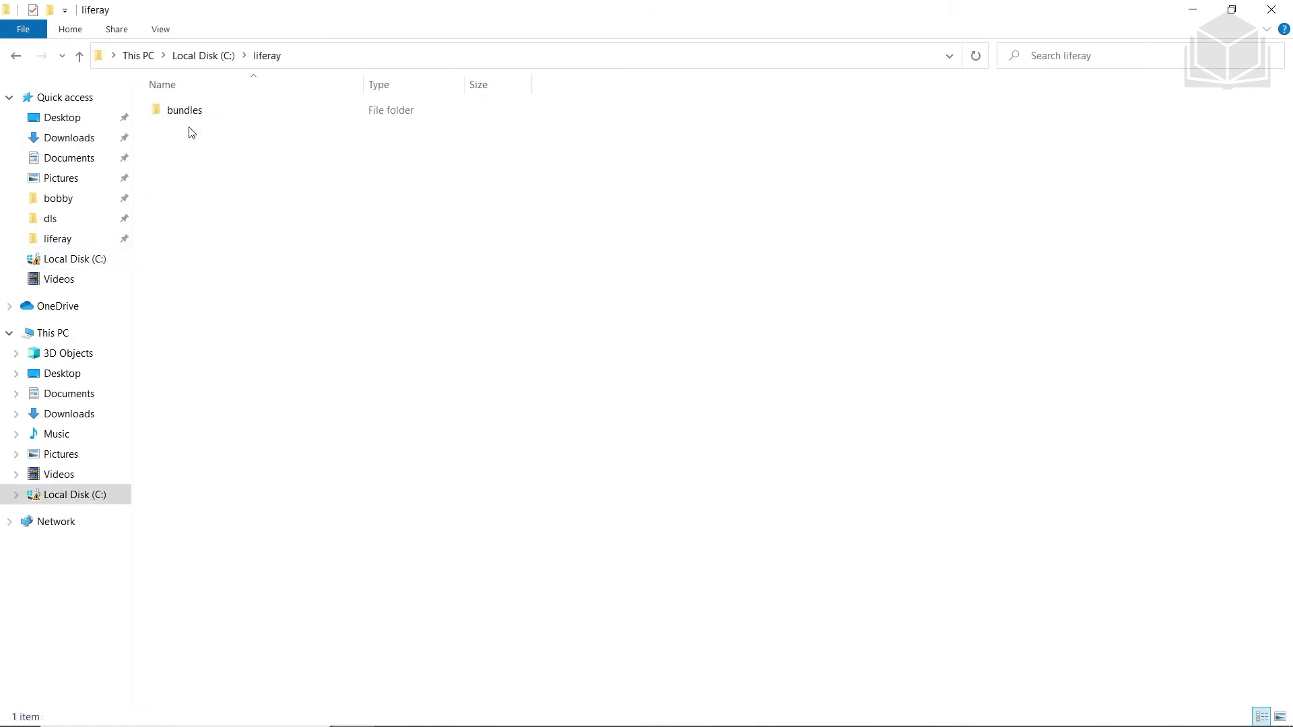
double_click(216, 112)
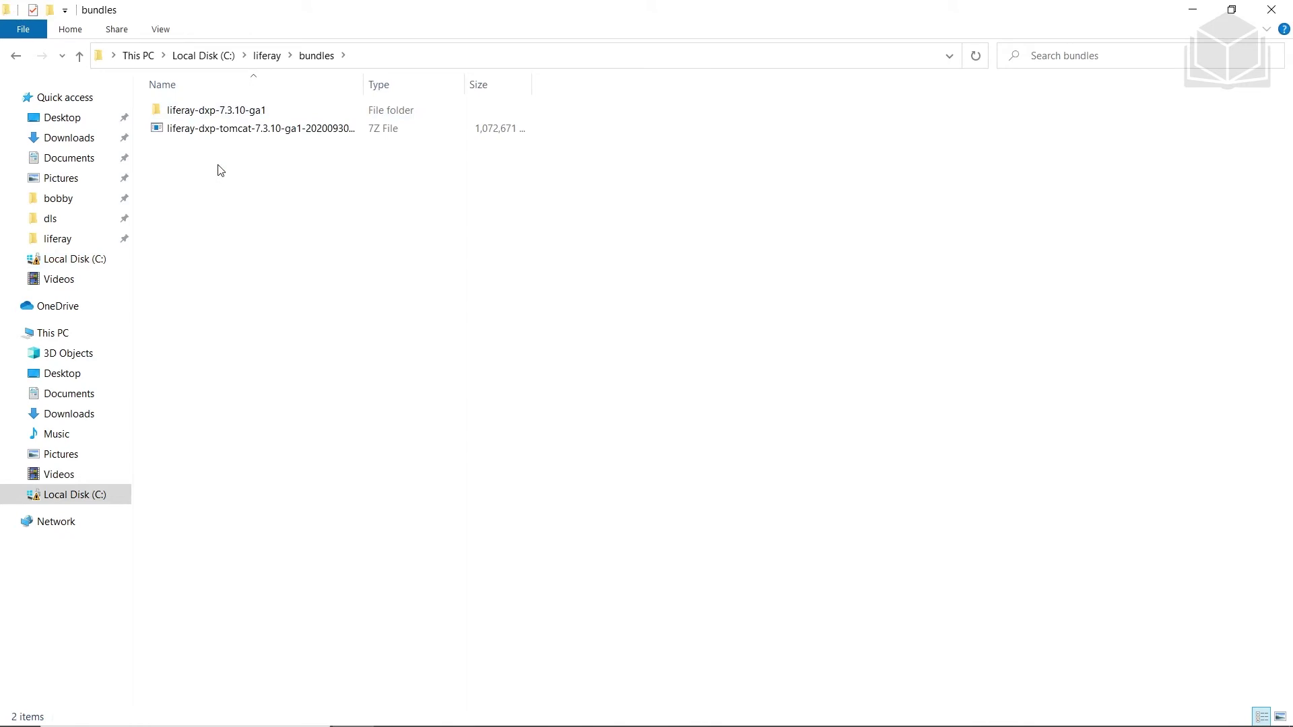
double_click(234, 110)
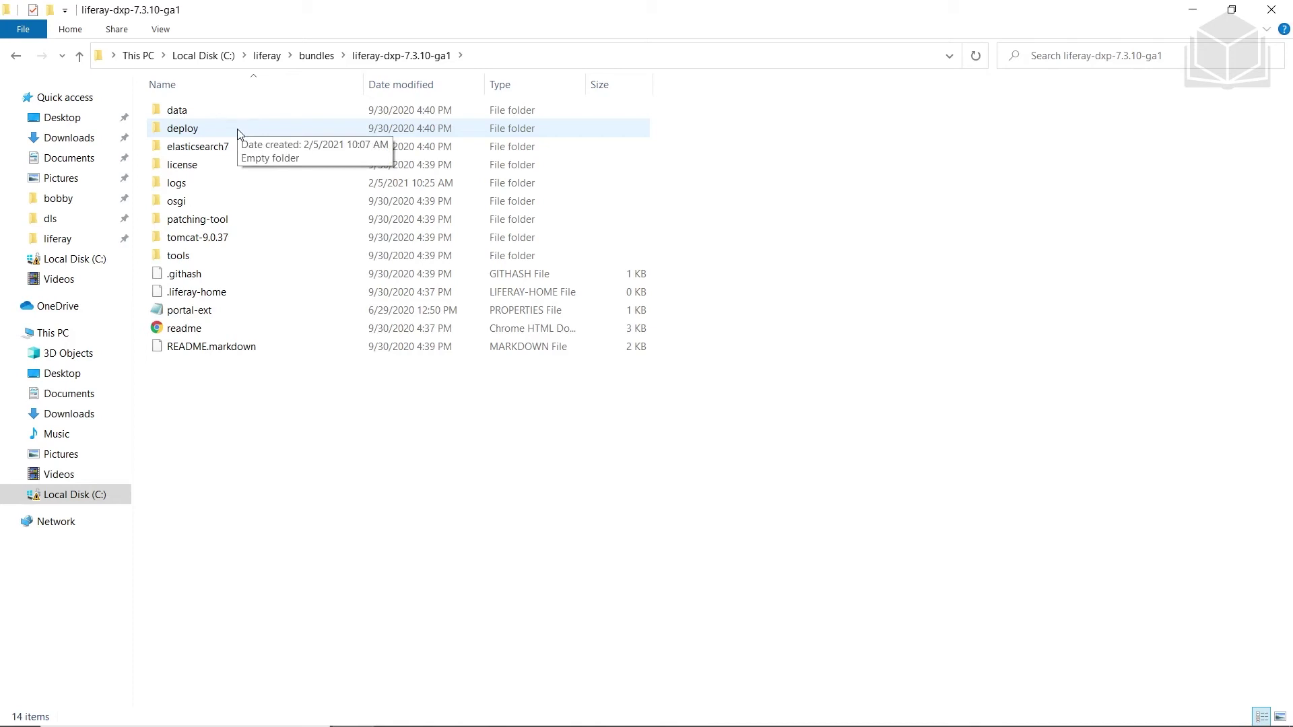
double_click(237, 128)
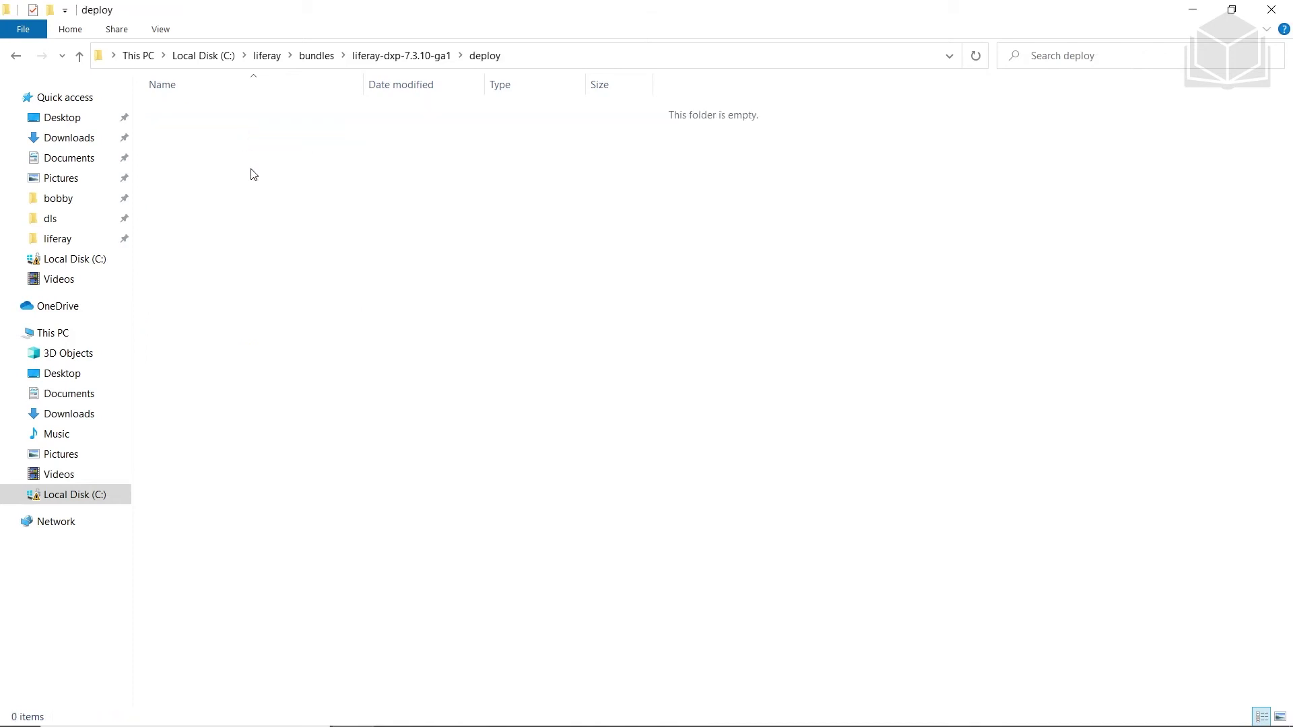
key(ctrl+v)
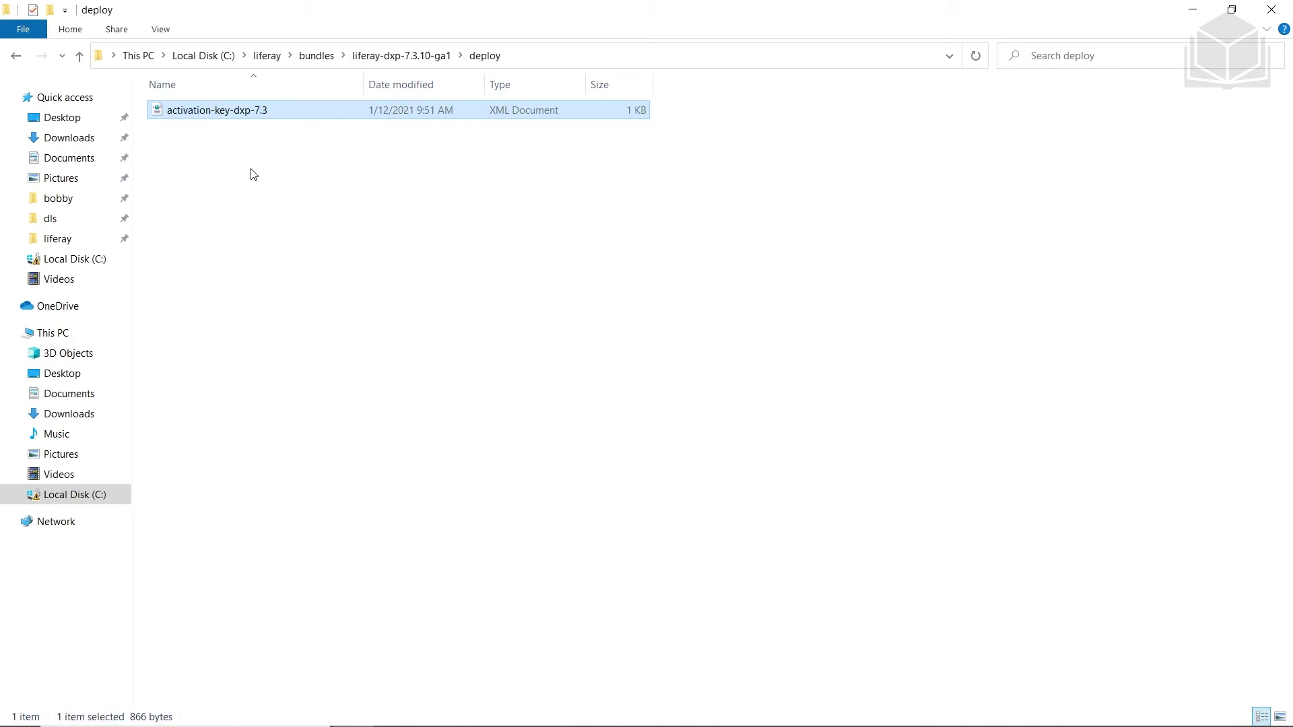
key(alt+Tab)
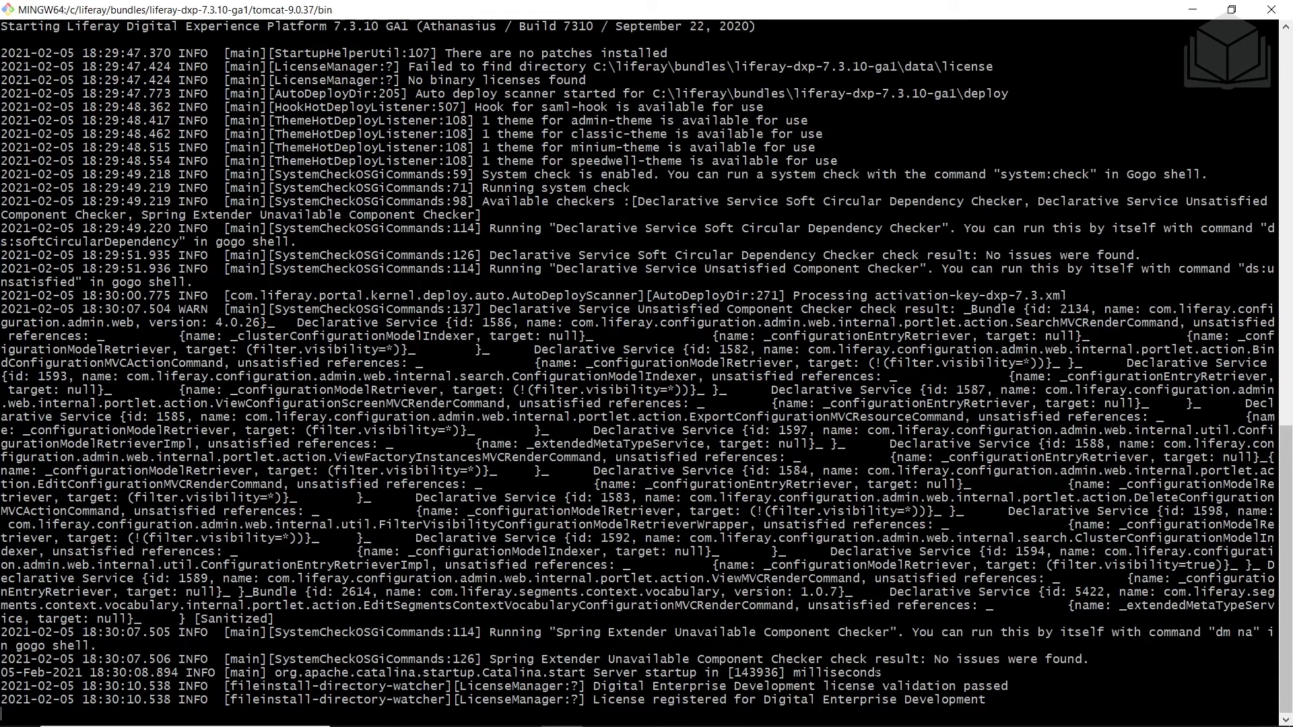
Note the server startup time in the Tomcat log, confirm the deploy folder is empty, and switch to Chrome
drag(882, 672, 2, 672)
click(48, 673)
key(alt+Tab)
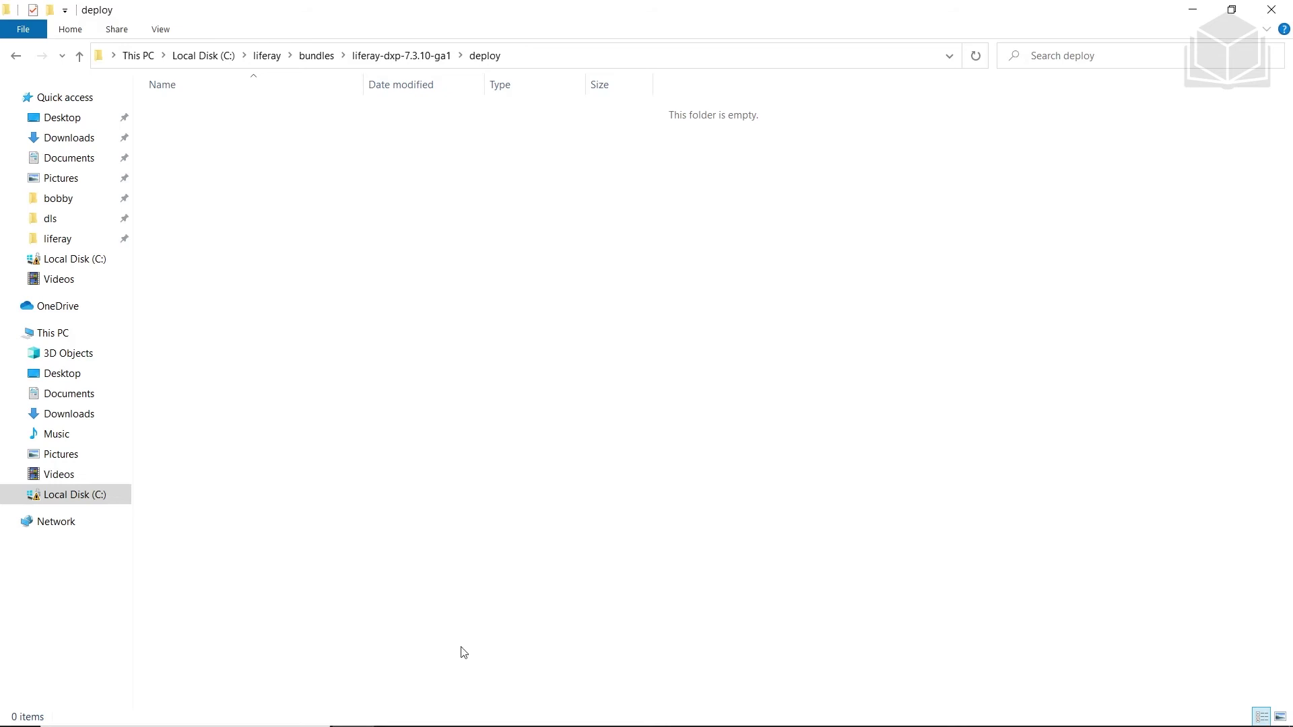
key(alt+Tab)
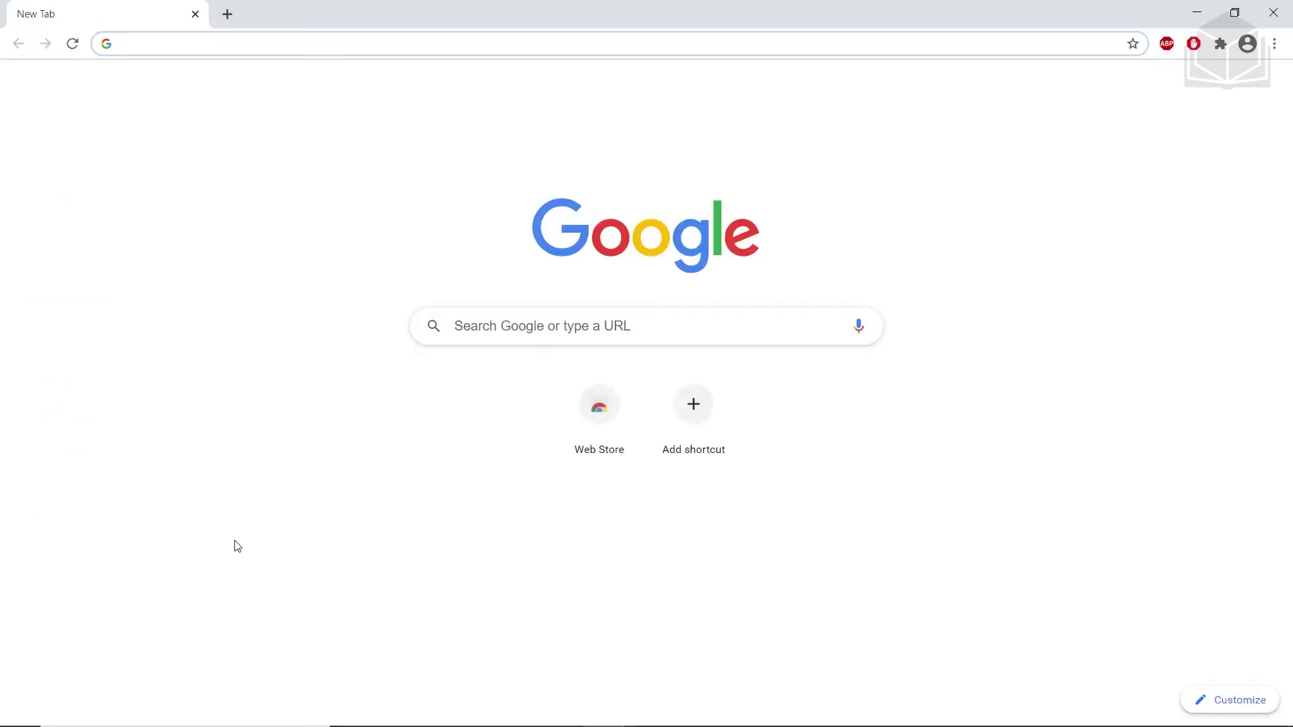
Load the portal at localhost:8080 and set the Portal Name to 'Livingstone Hotels & Resorts'
text(loca)
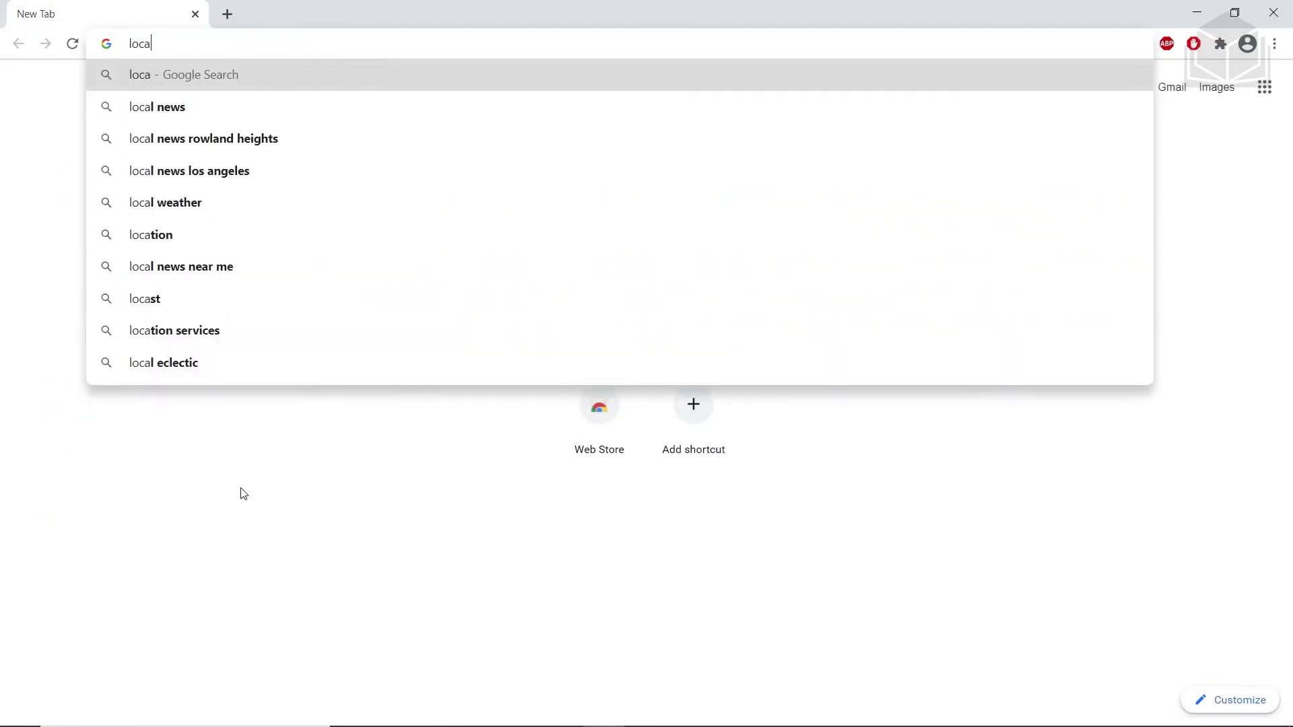
text(lhost:8080)
key(Return)
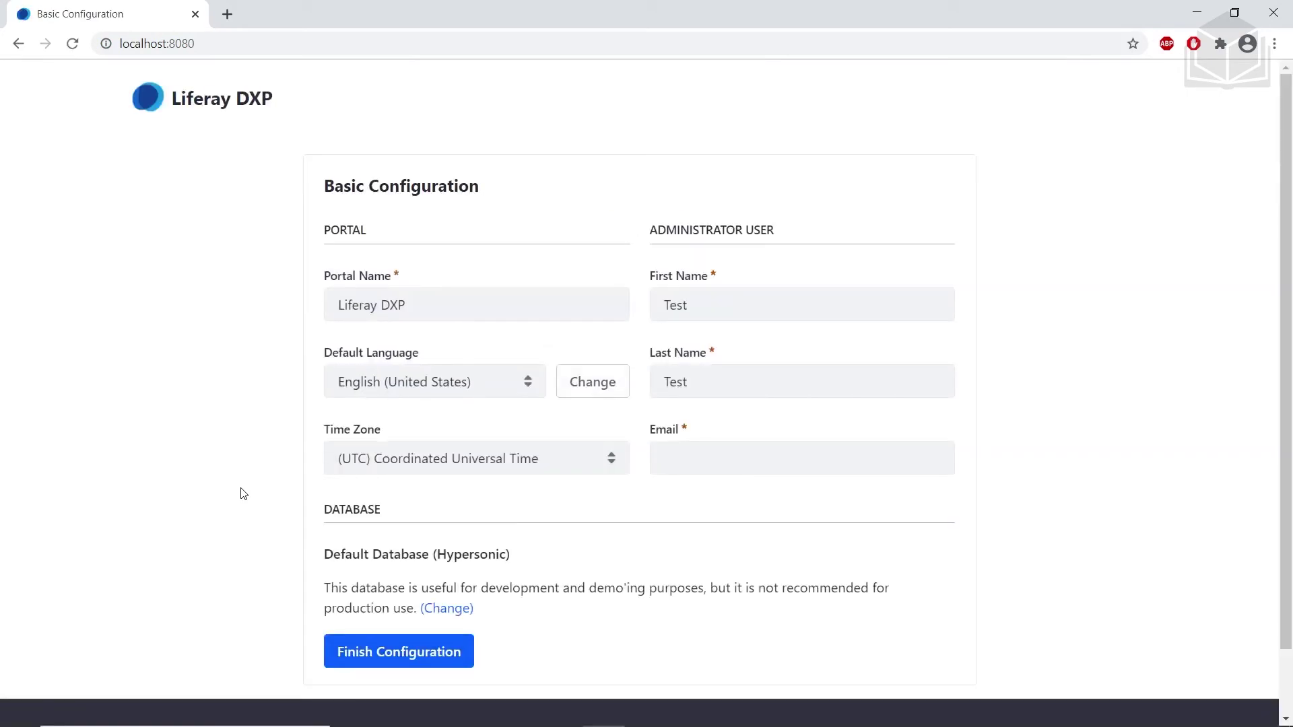
triple_click(474, 309)
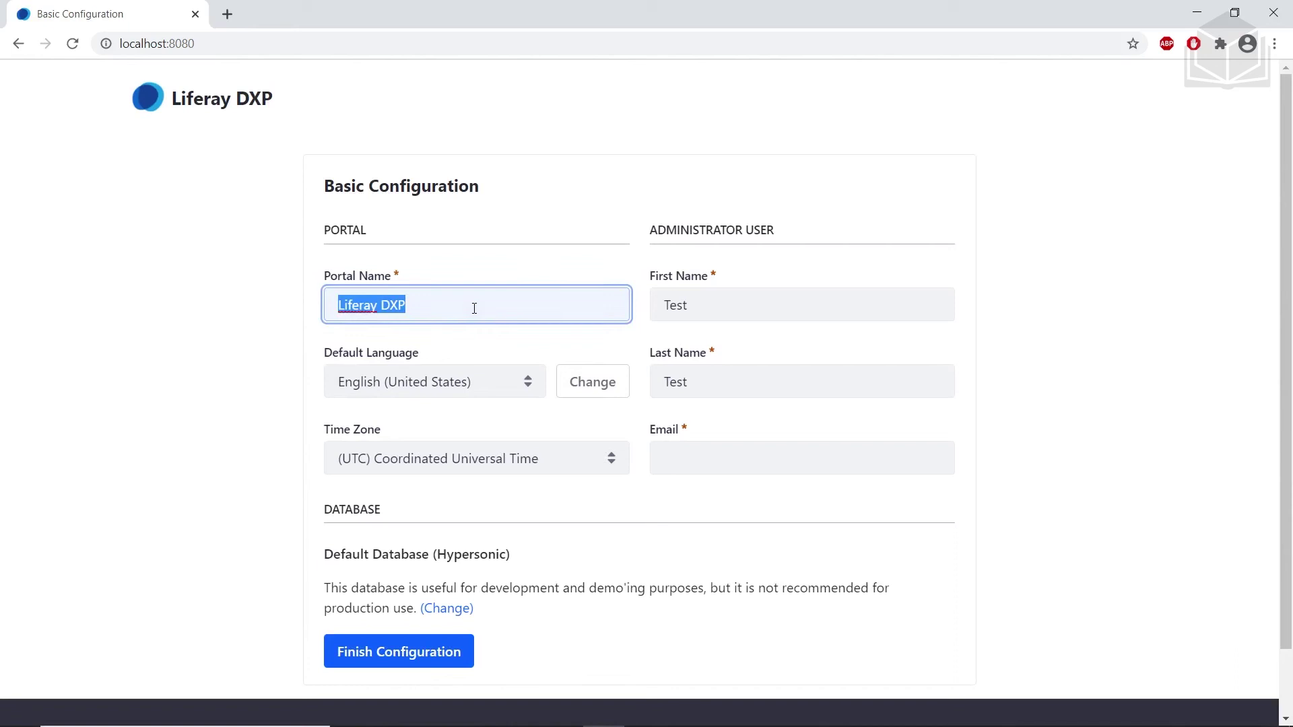
text(Li)
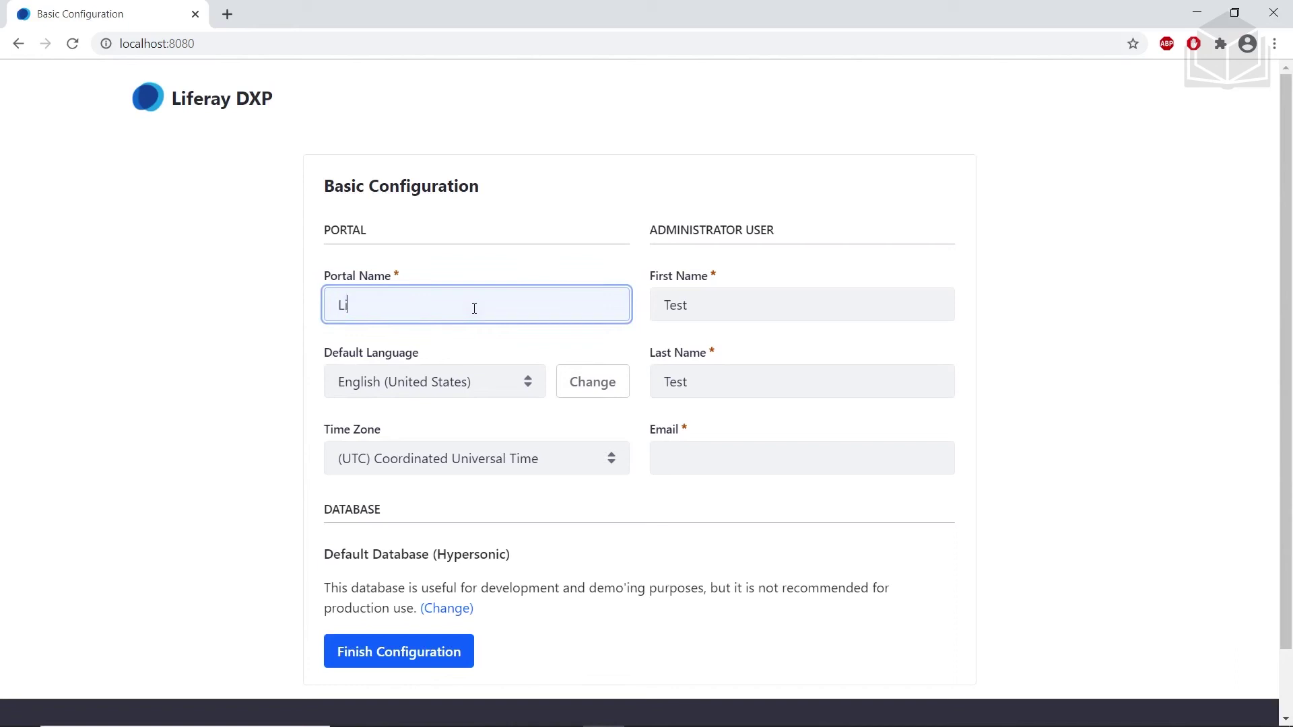
text(vingstone Hotels & Resorts)
Enter the administrator's first name, last name and e-mail, finish configuration, and accept the terms
double_click(655, 306)
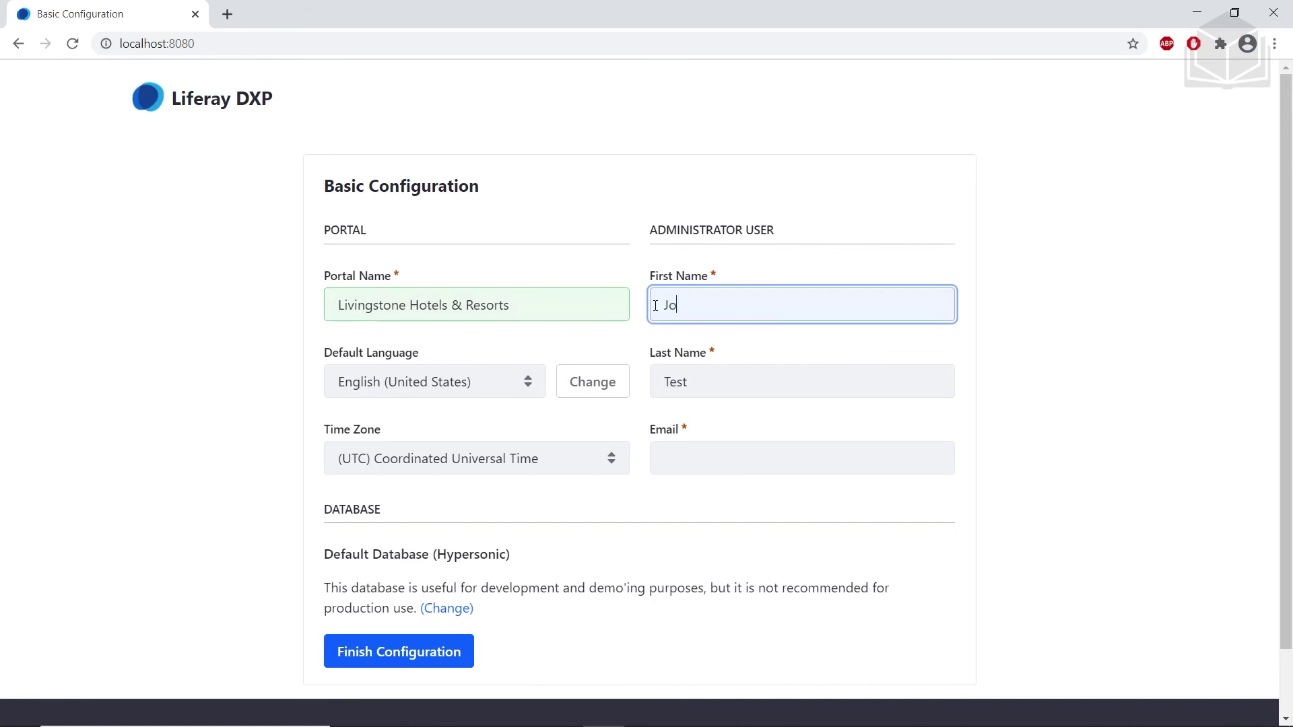
key(Tab)
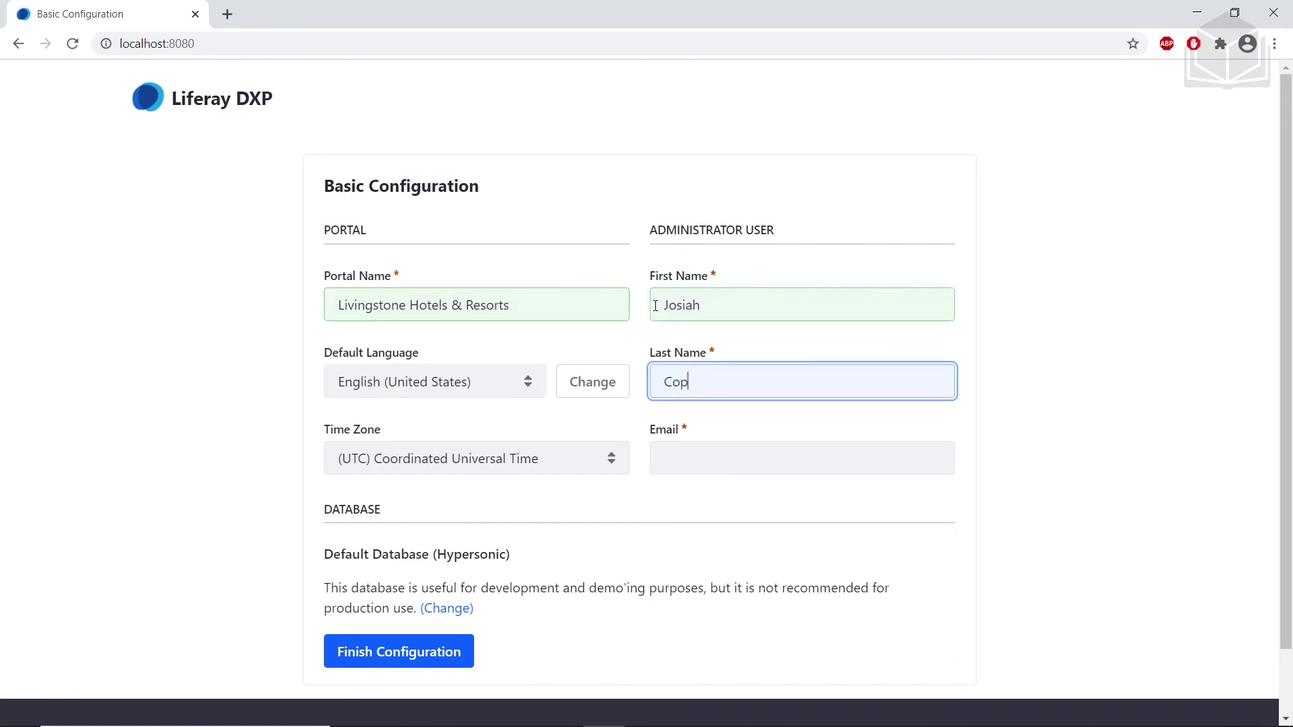
key(Tab)
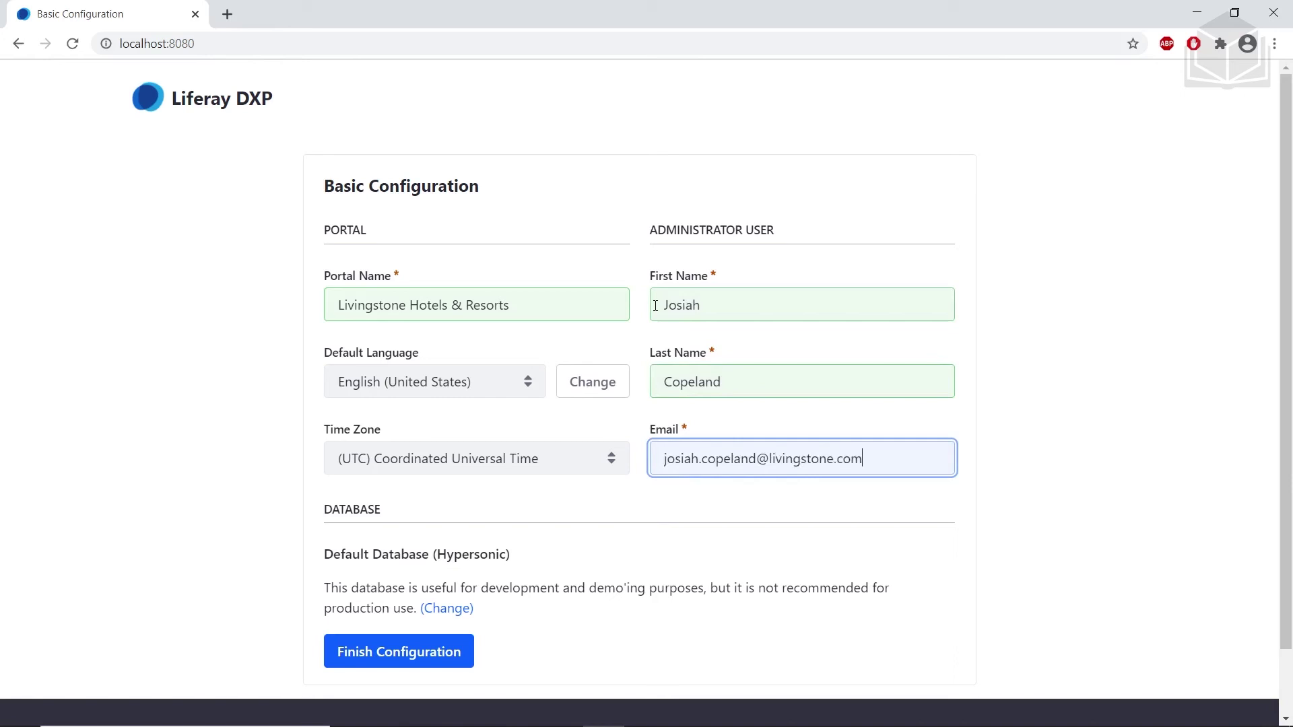
scroll(655, 305, down, 2)
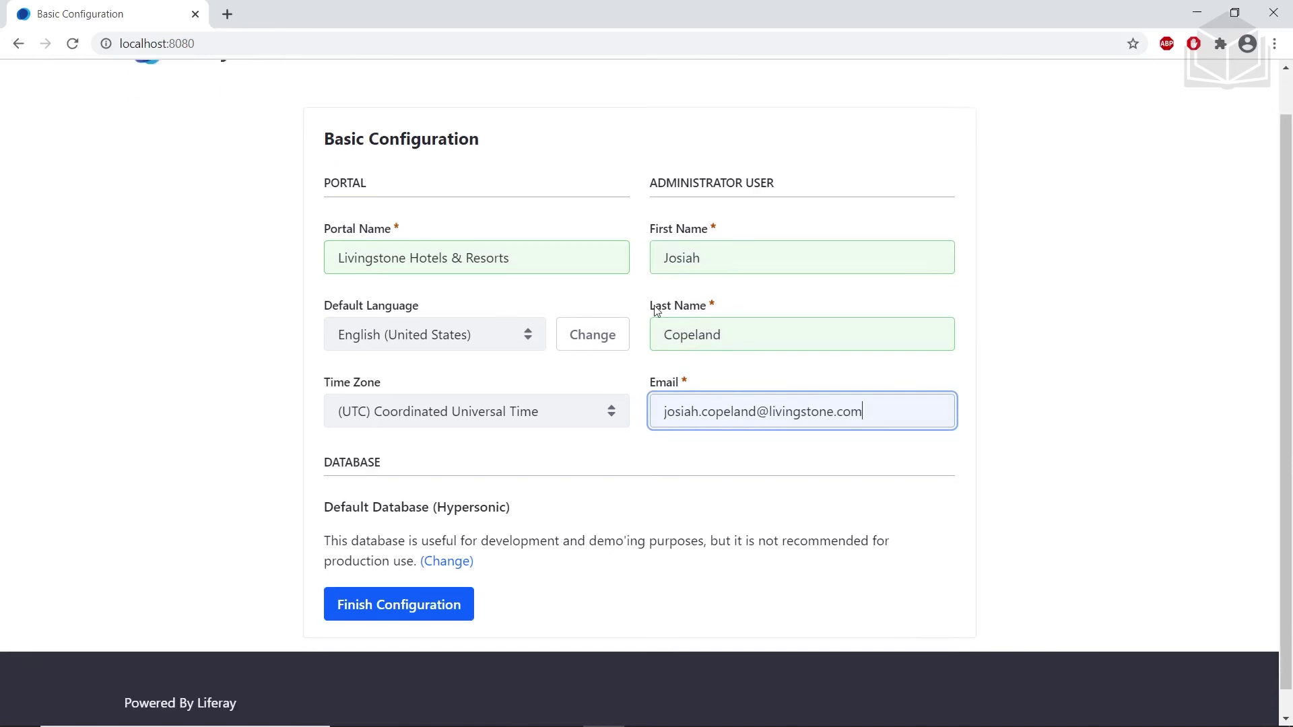
scroll(606, 308, up, 2)
click(443, 662)
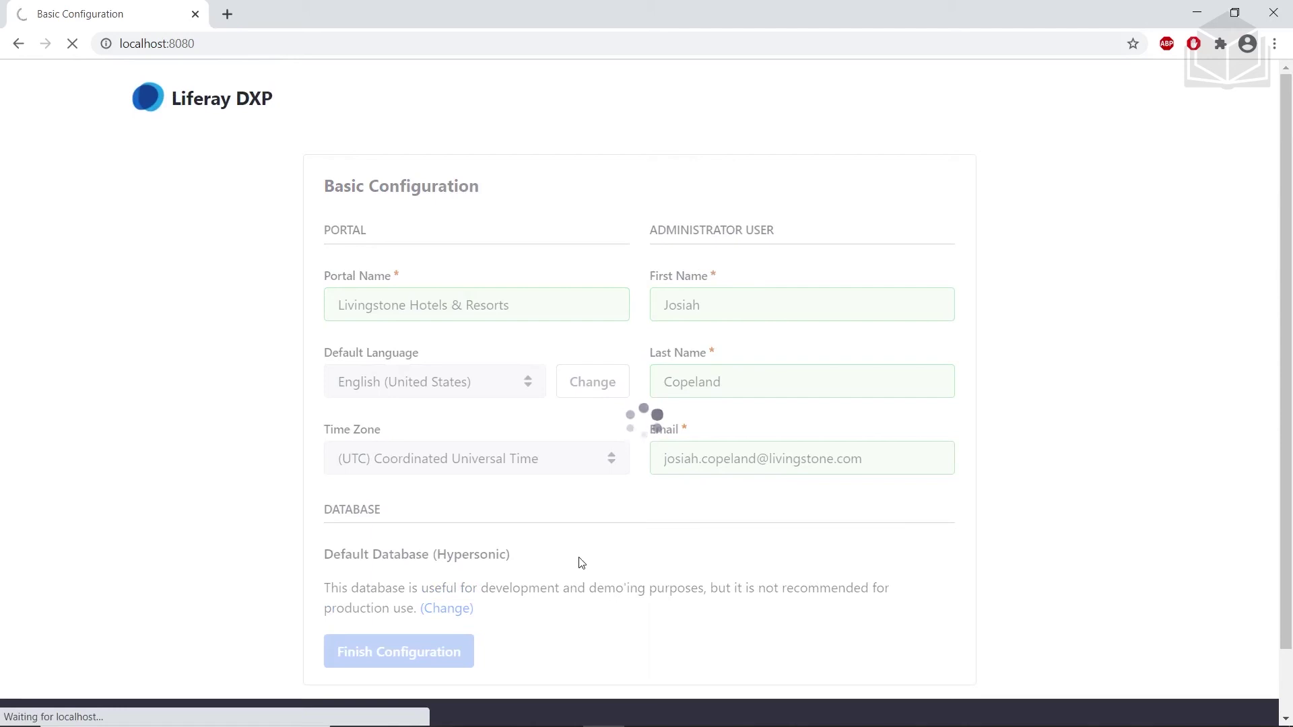
click(362, 411)
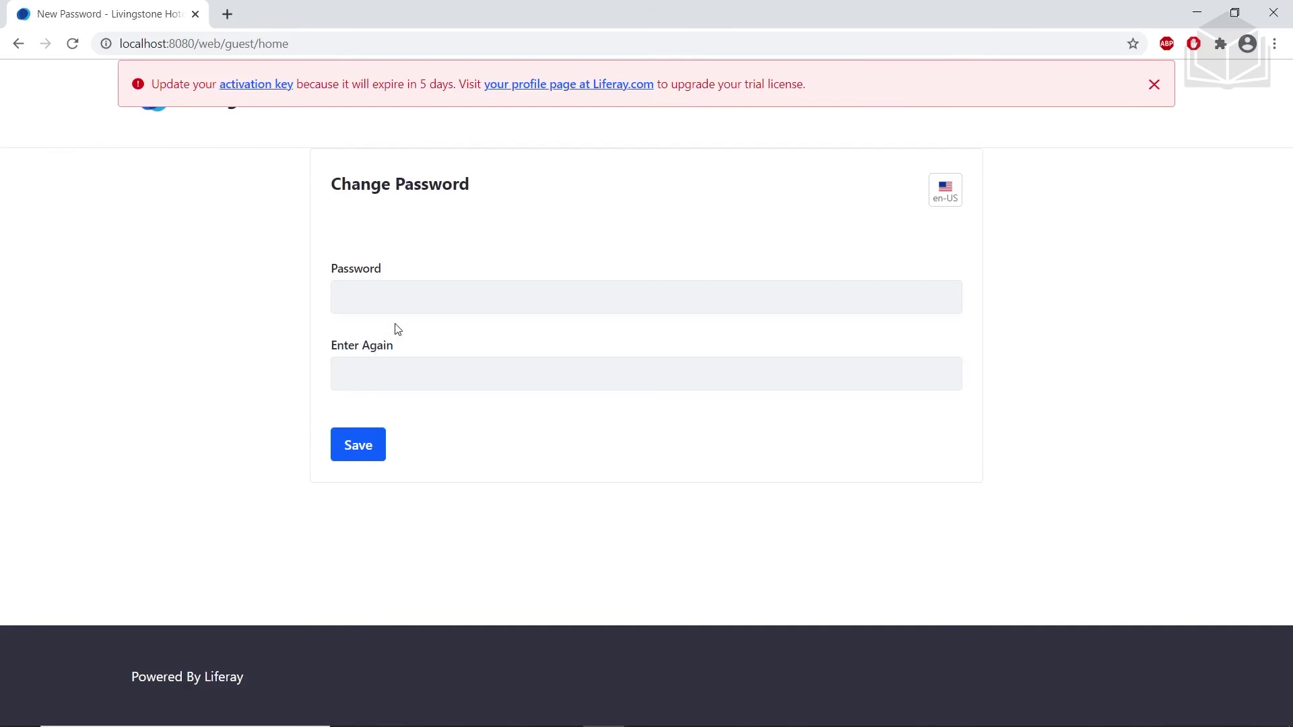
Enter and confirm a new administrator password and save it
click(401, 307)
text(aaaa)
click(393, 358)
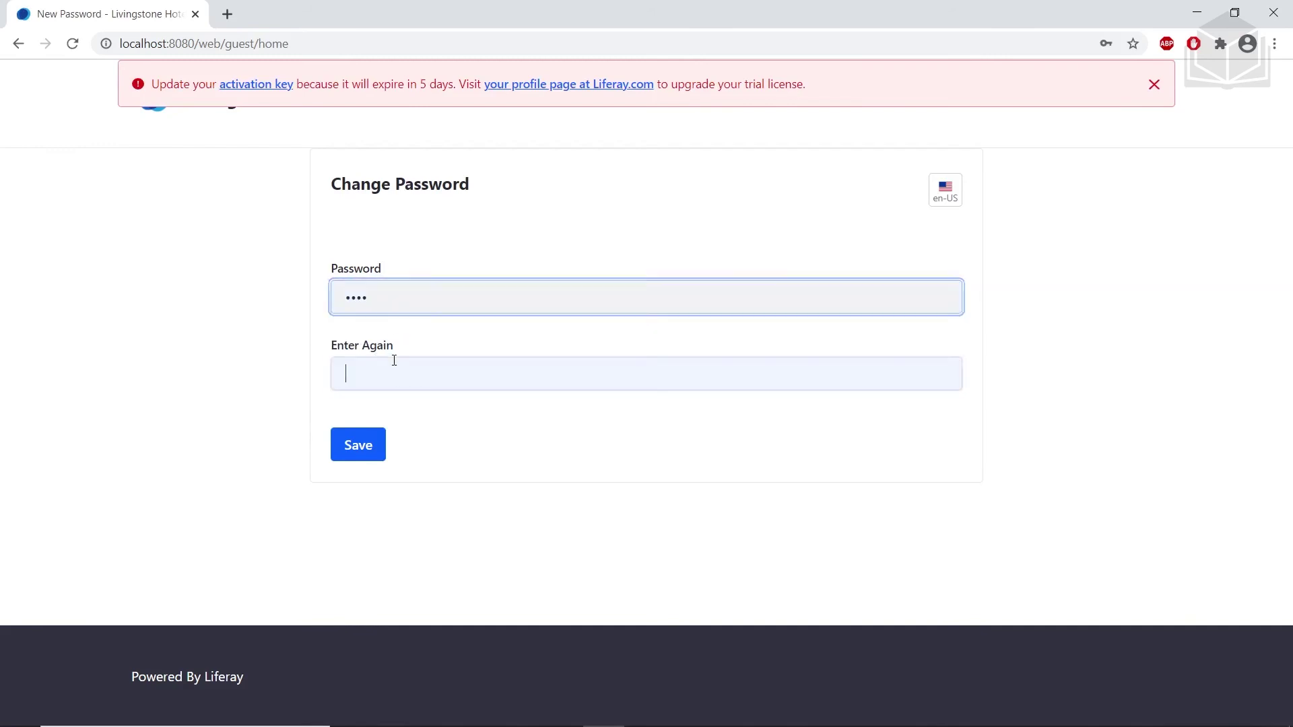
text(aaaa)
click(378, 447)
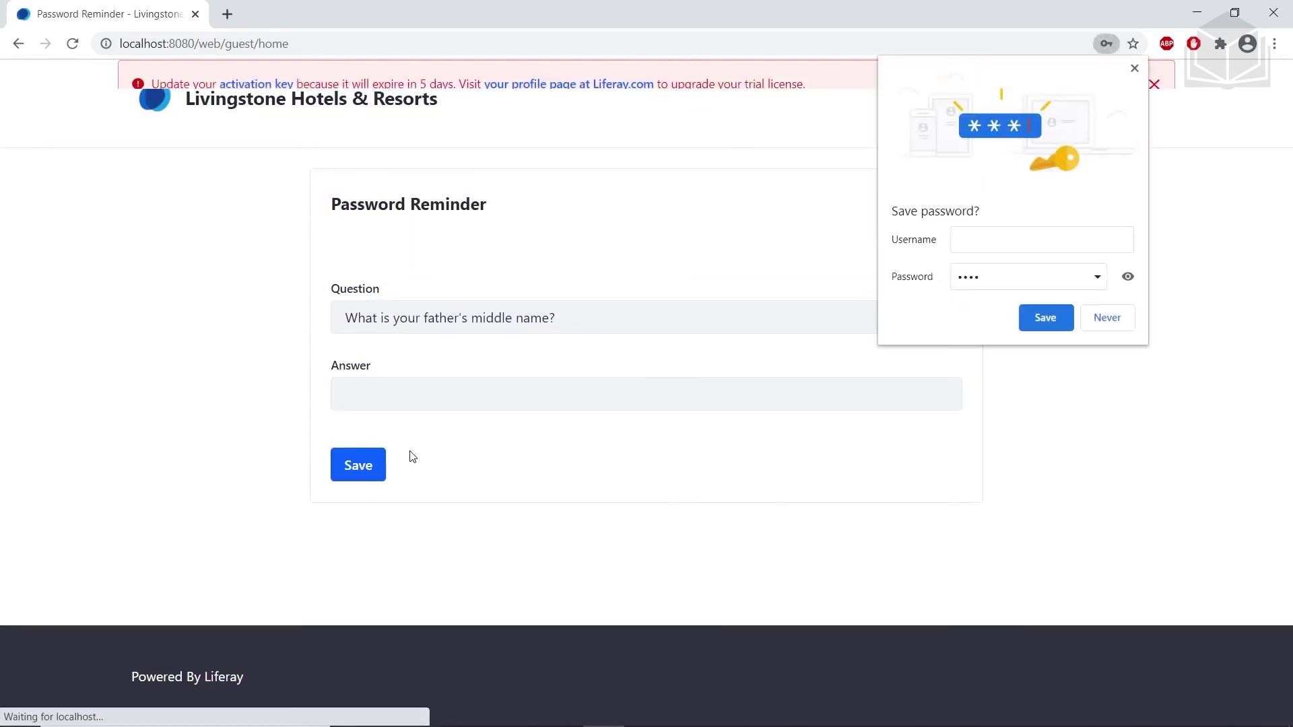
Save a password reminder answer, decline saving the password in Chrome, and dismiss the license warning
click(406, 398)
text(test)
click(376, 461)
click(1107, 318)
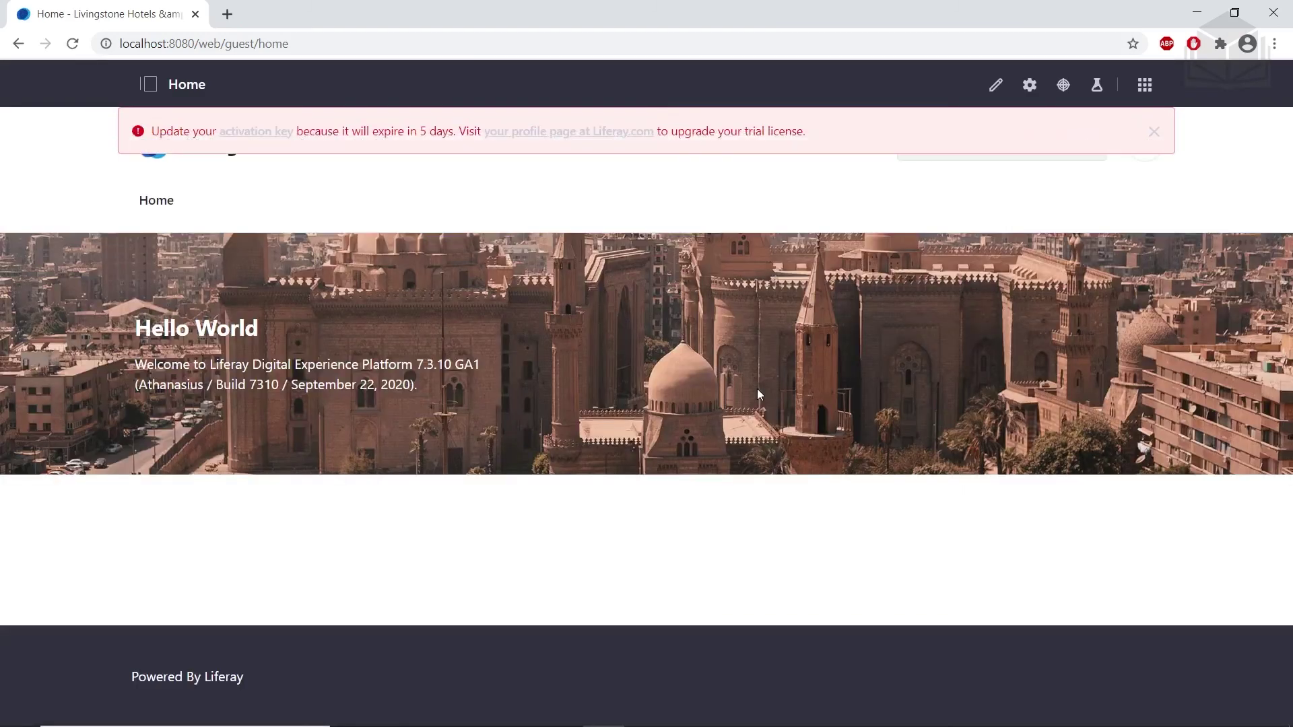
click(1155, 128)
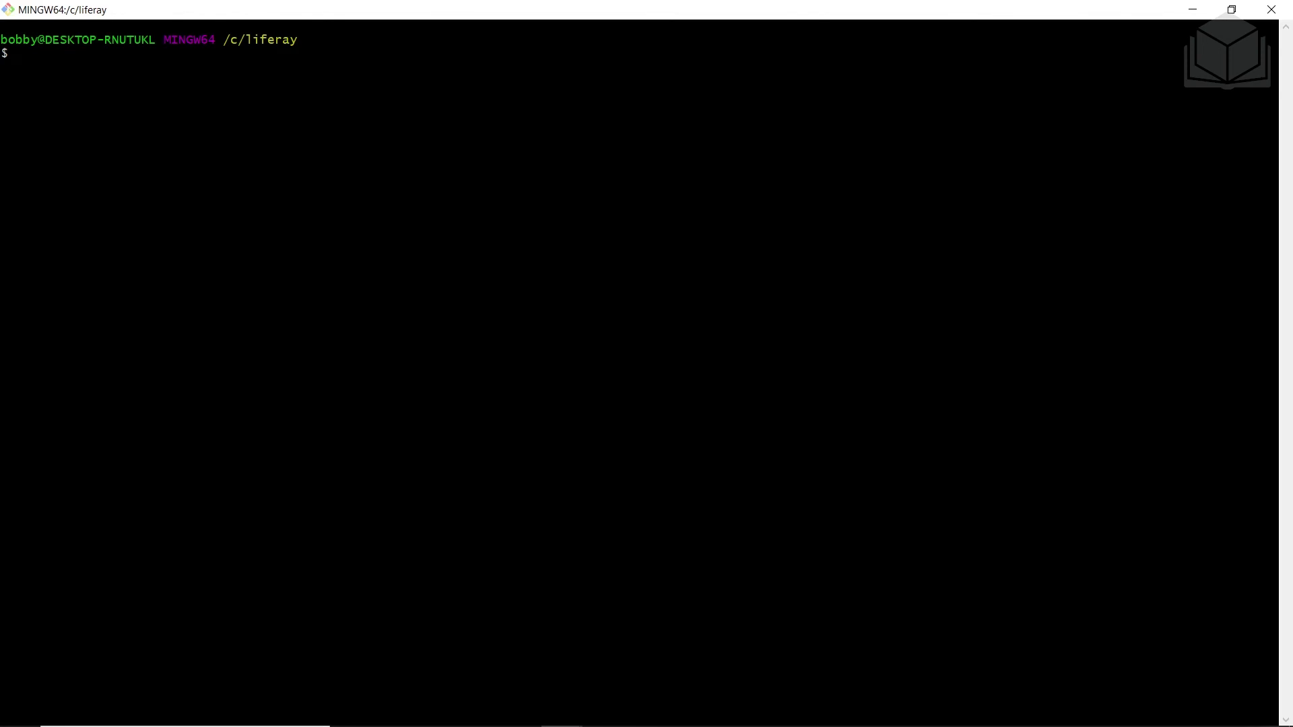
Run yo liferay-theme and name the new theme 'My Test Theme'
text(yo li)
text(fear)
key(BackSpace)
key(BackSpace)
text(ray-theme)
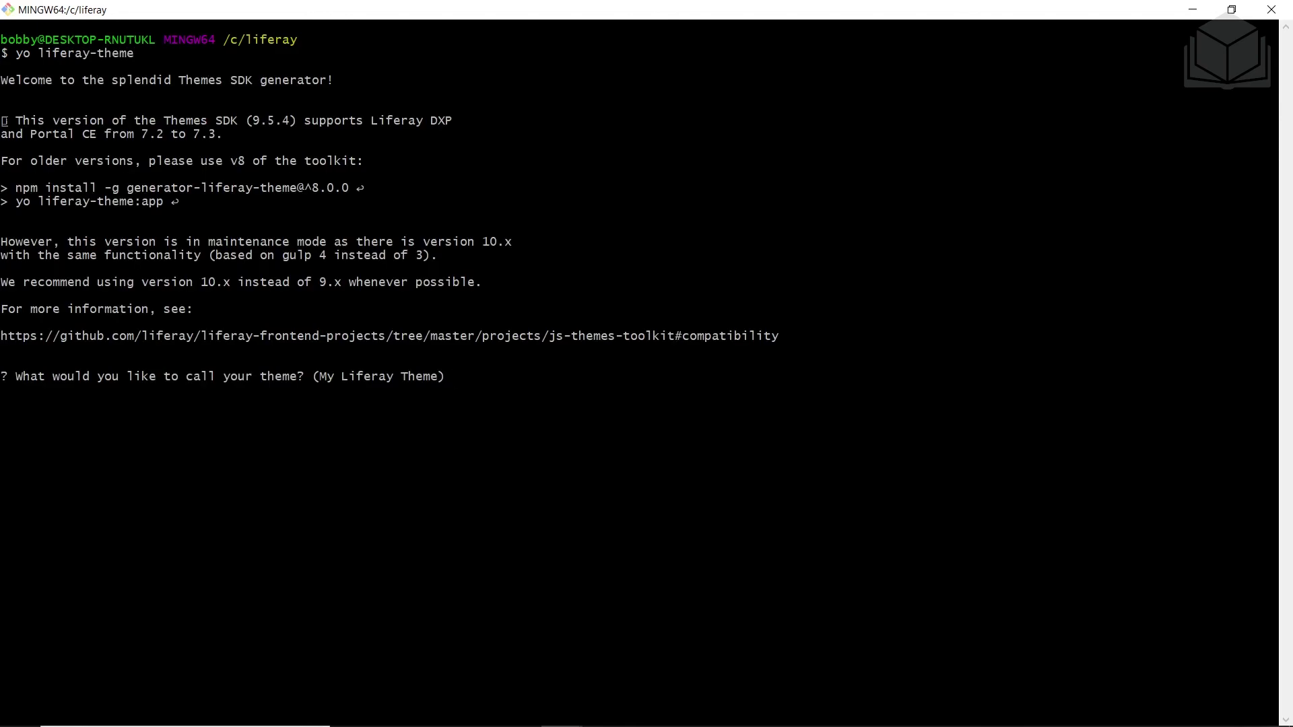
text(My Test Theme)
key(Return)
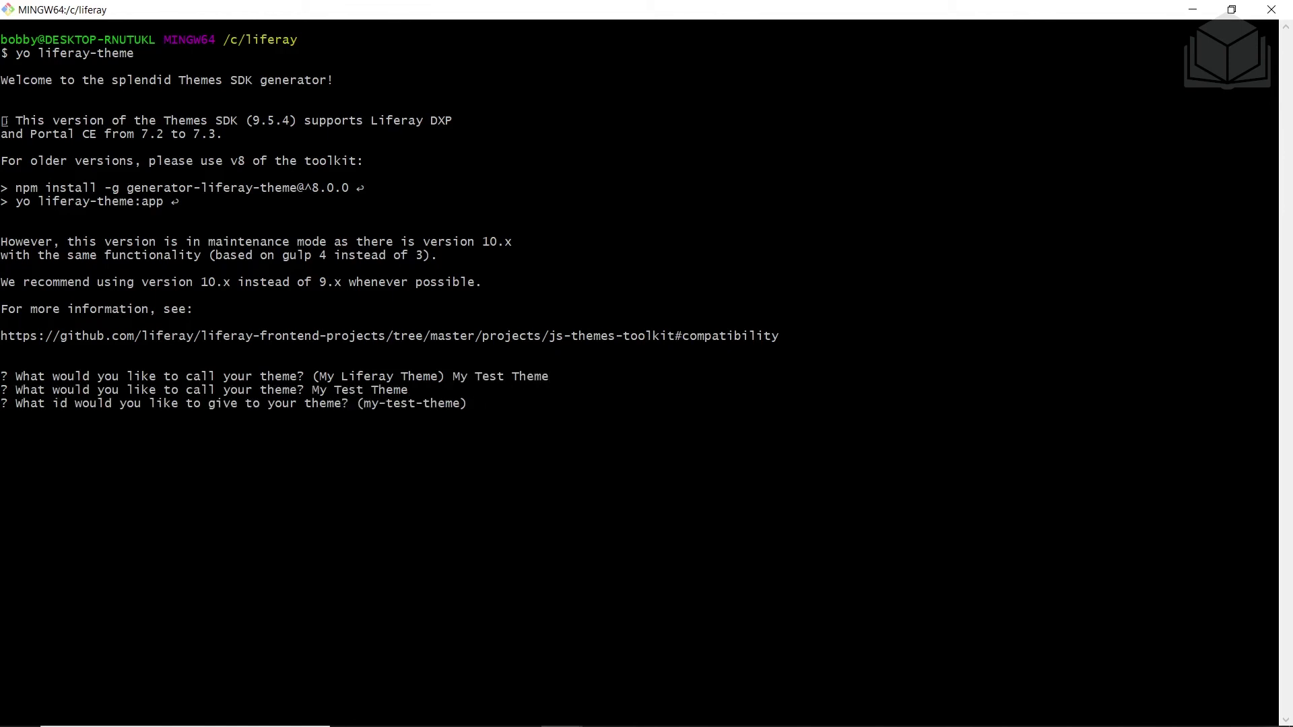
Accept theme id my-test-theme, choose Liferay version 7.2, and include Font Awesome
key(Return)
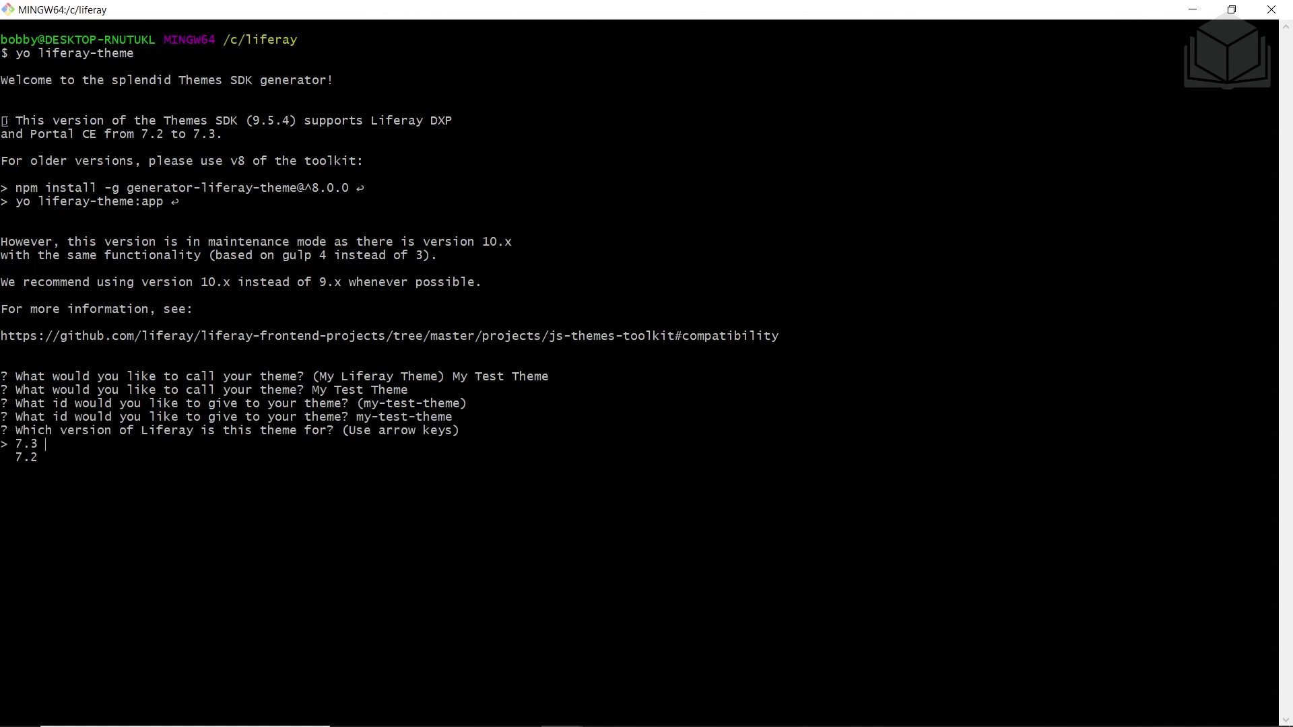
key(Down)
key(Return)
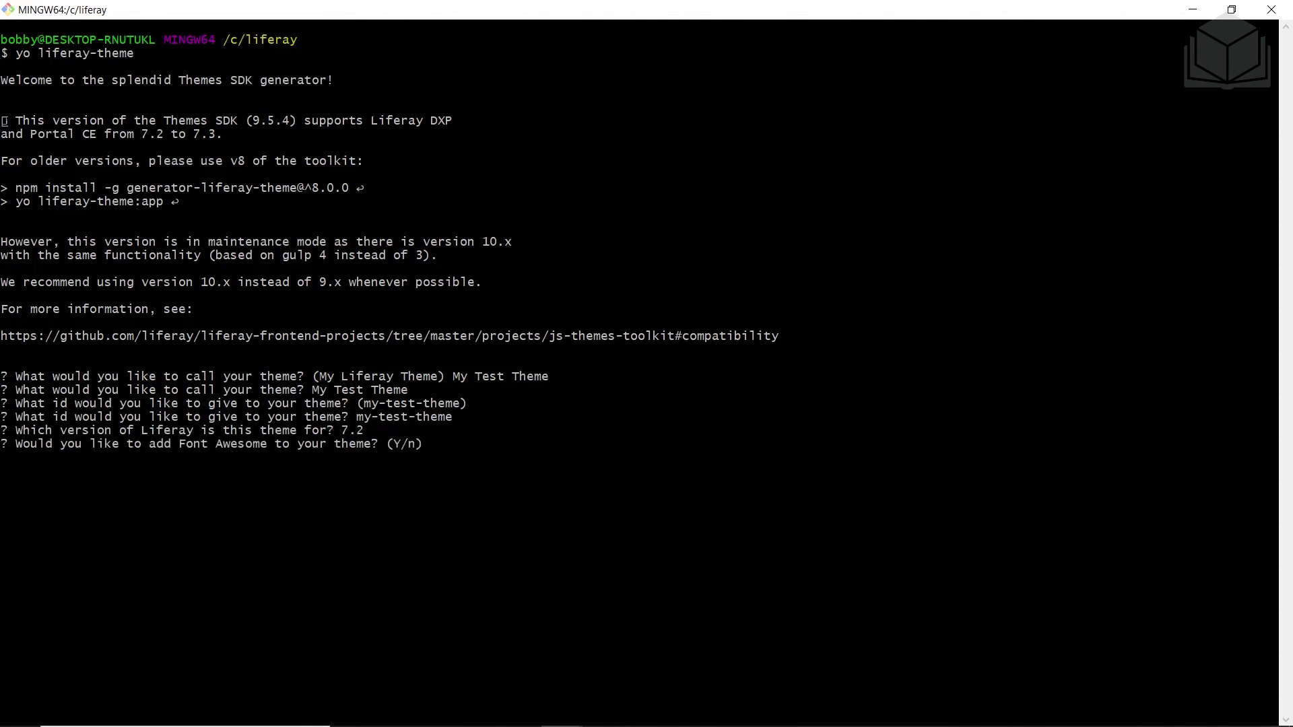
text(Y)
key(Return)
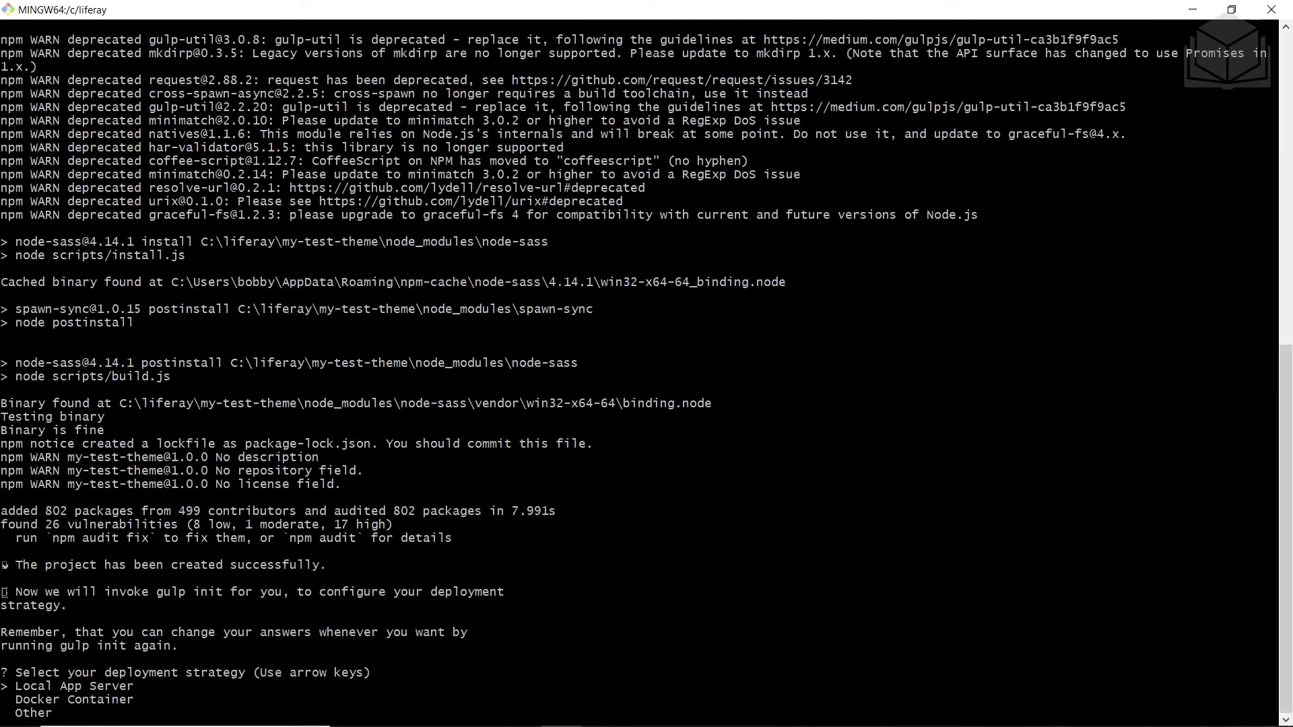
key(Return)
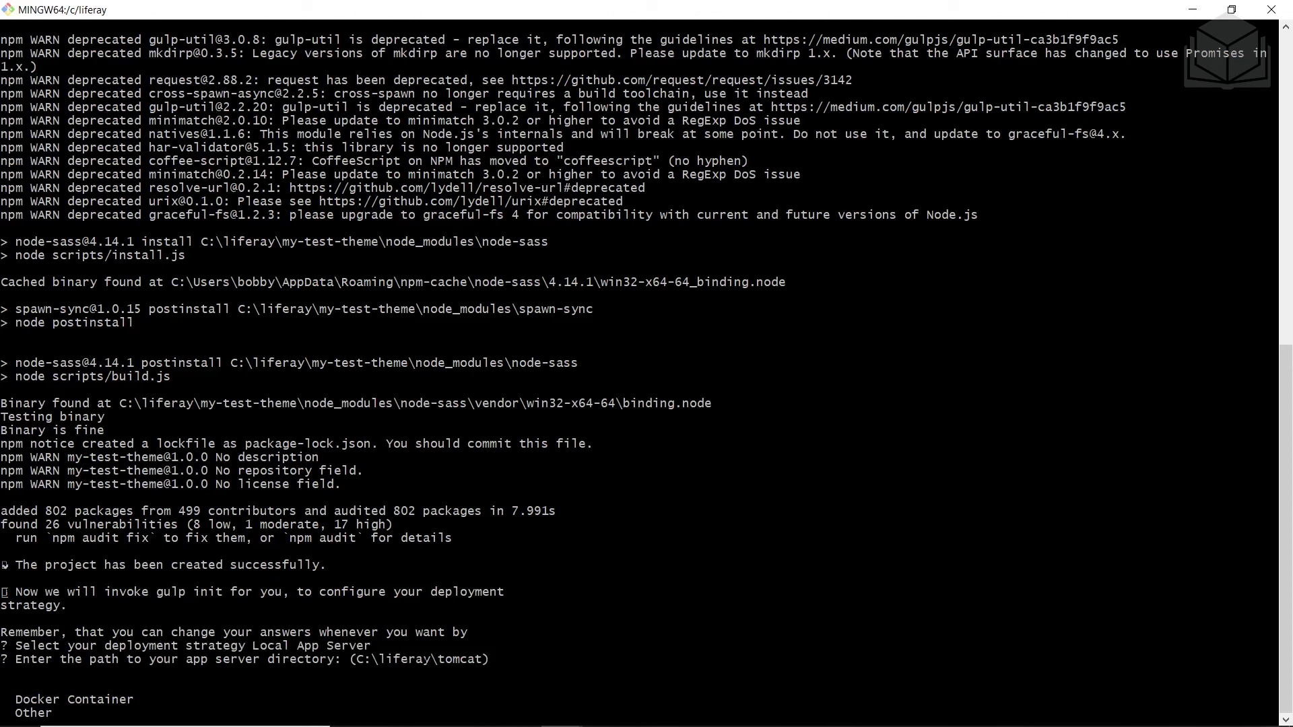
right_click(512, 665)
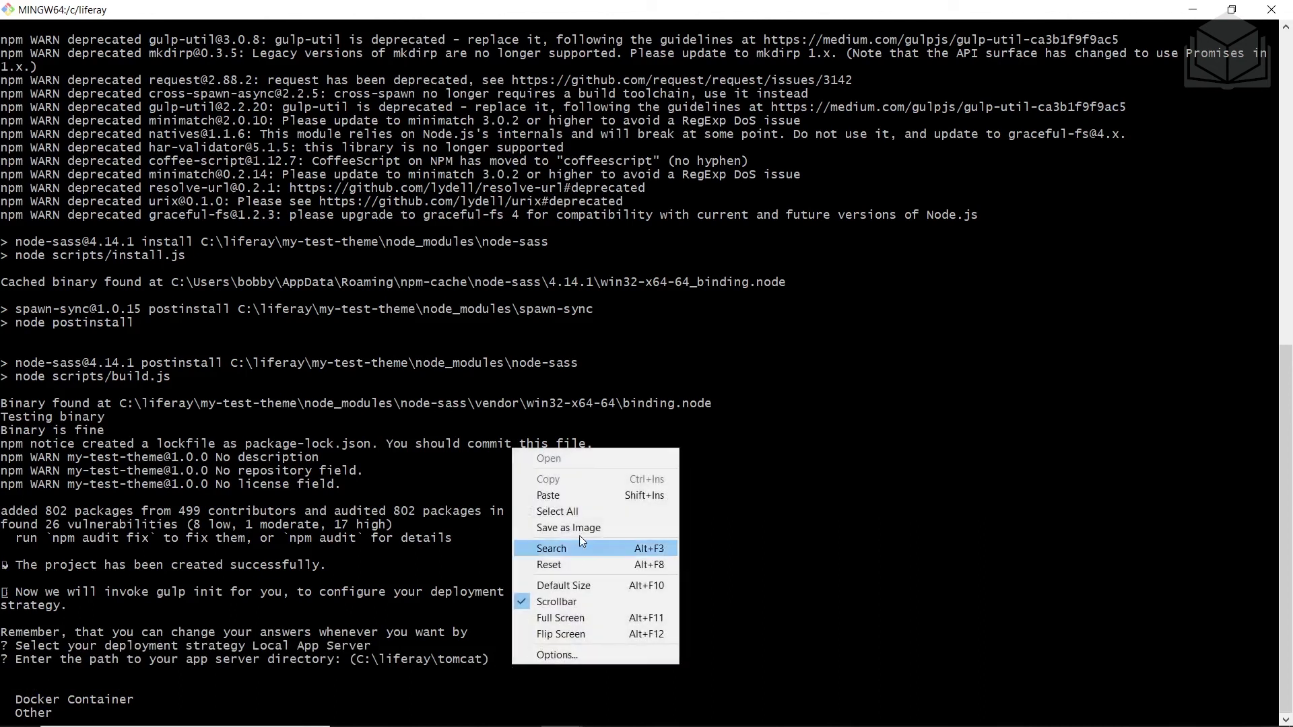
click(548, 496)
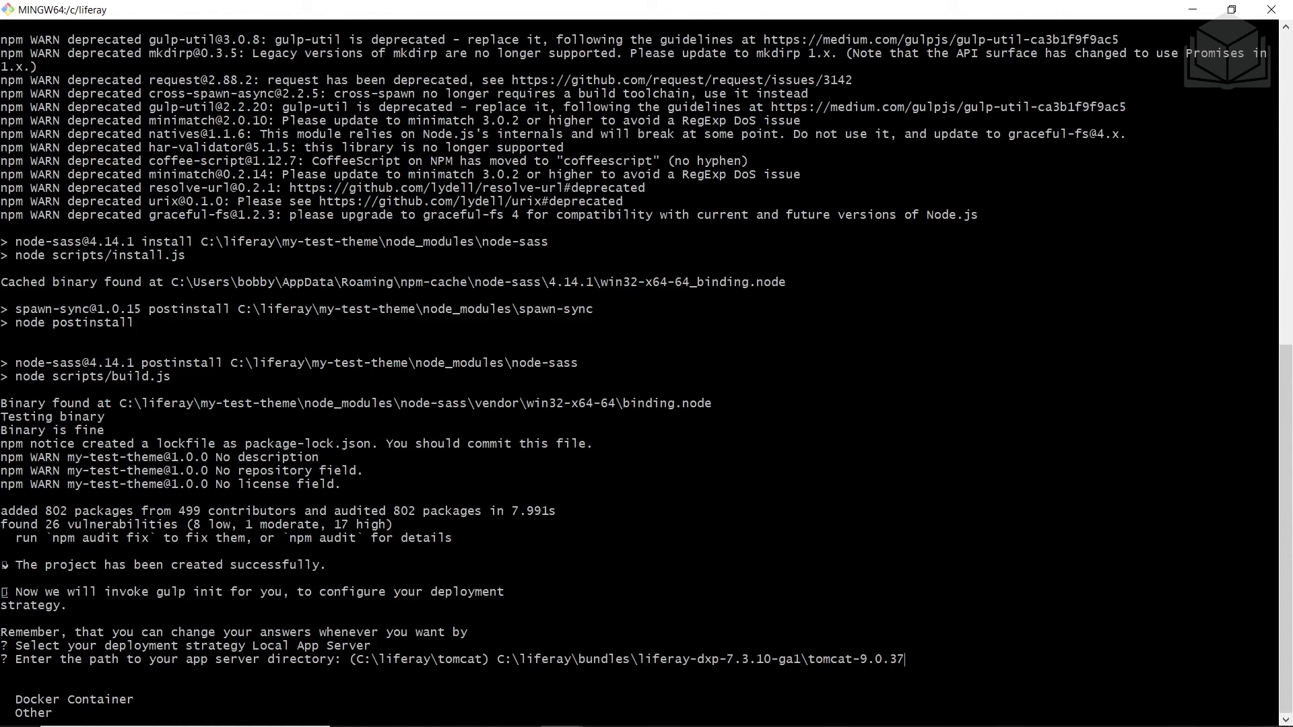
key(Return)
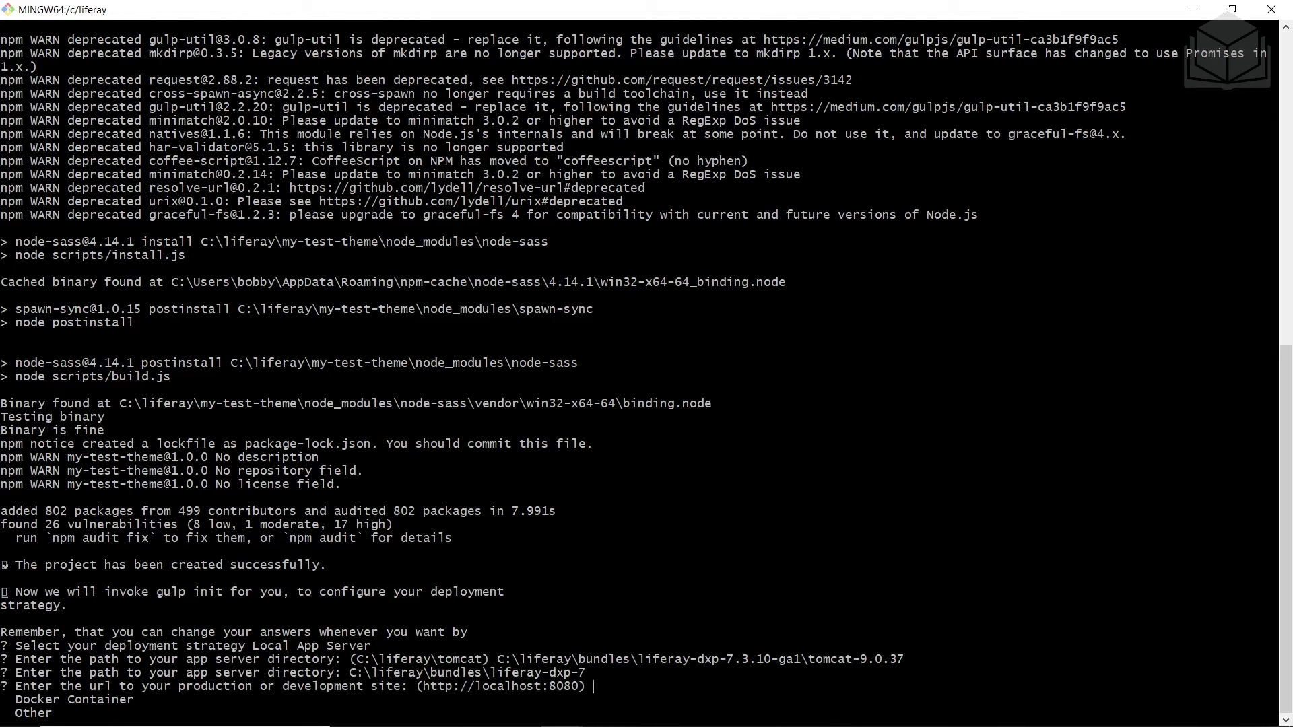
key(Return)
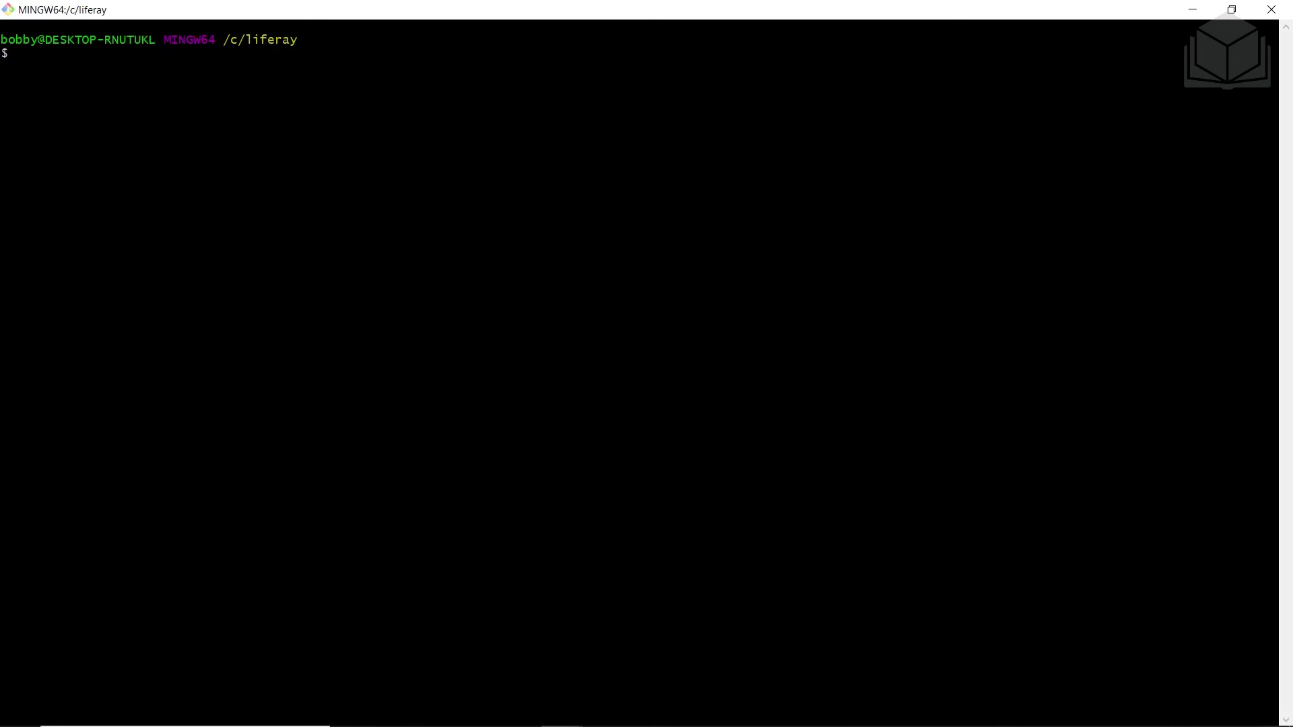
Change into the my-test-theme folder and run npm run deploy
text(ls)
key(Return)
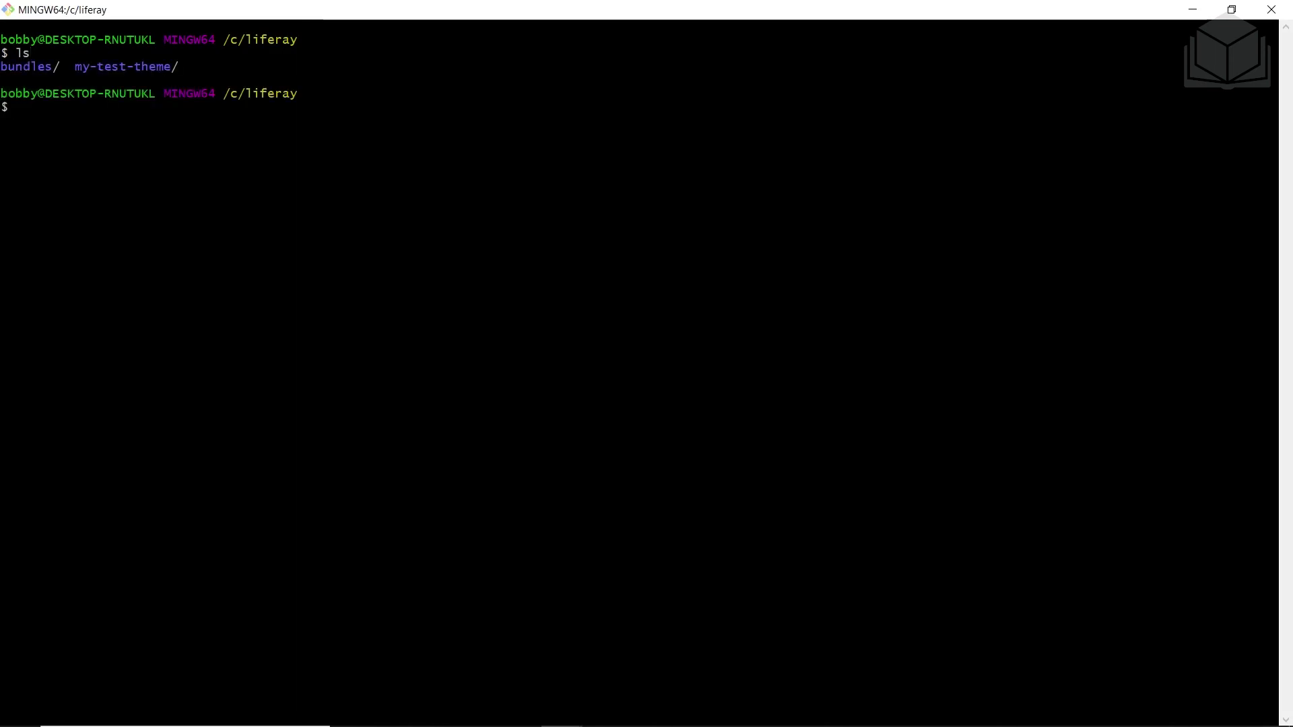
text(cd m)
key(Tab)
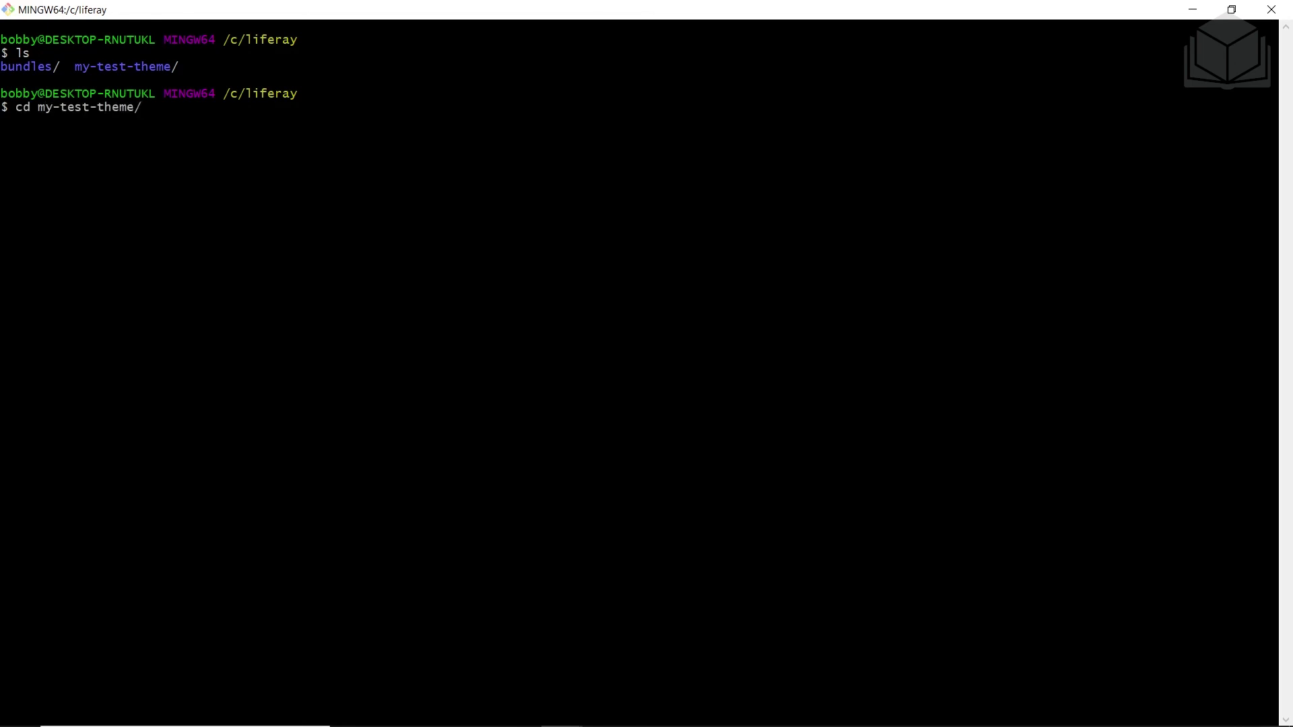
key(Return)
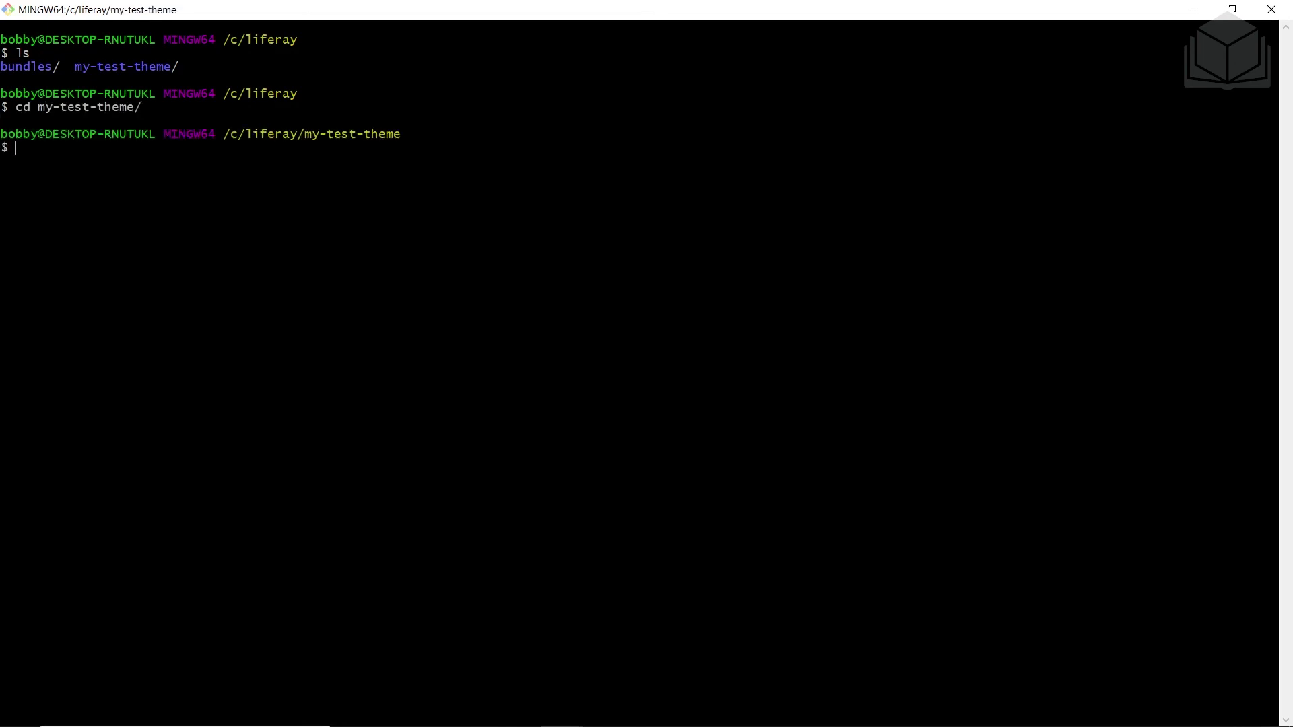
text(npm run deploy)
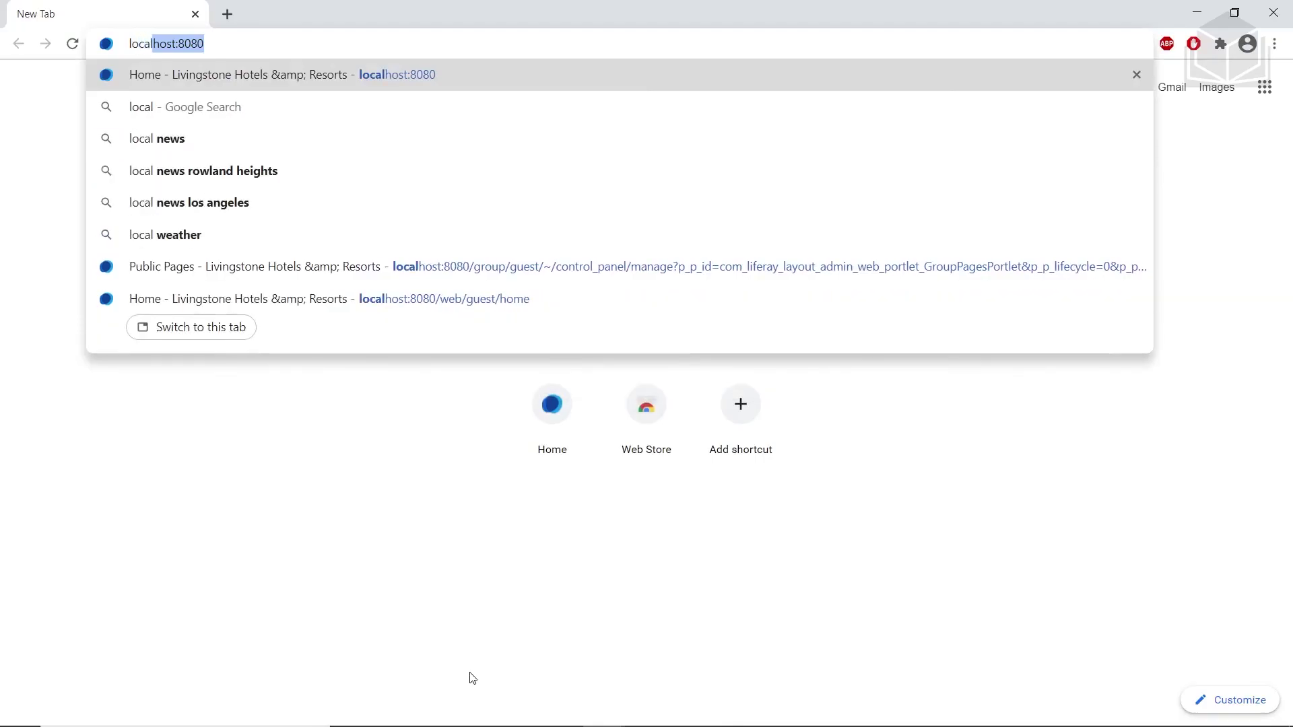
Open the local Liferay site and go to Site Builder > Pages
key(Return)
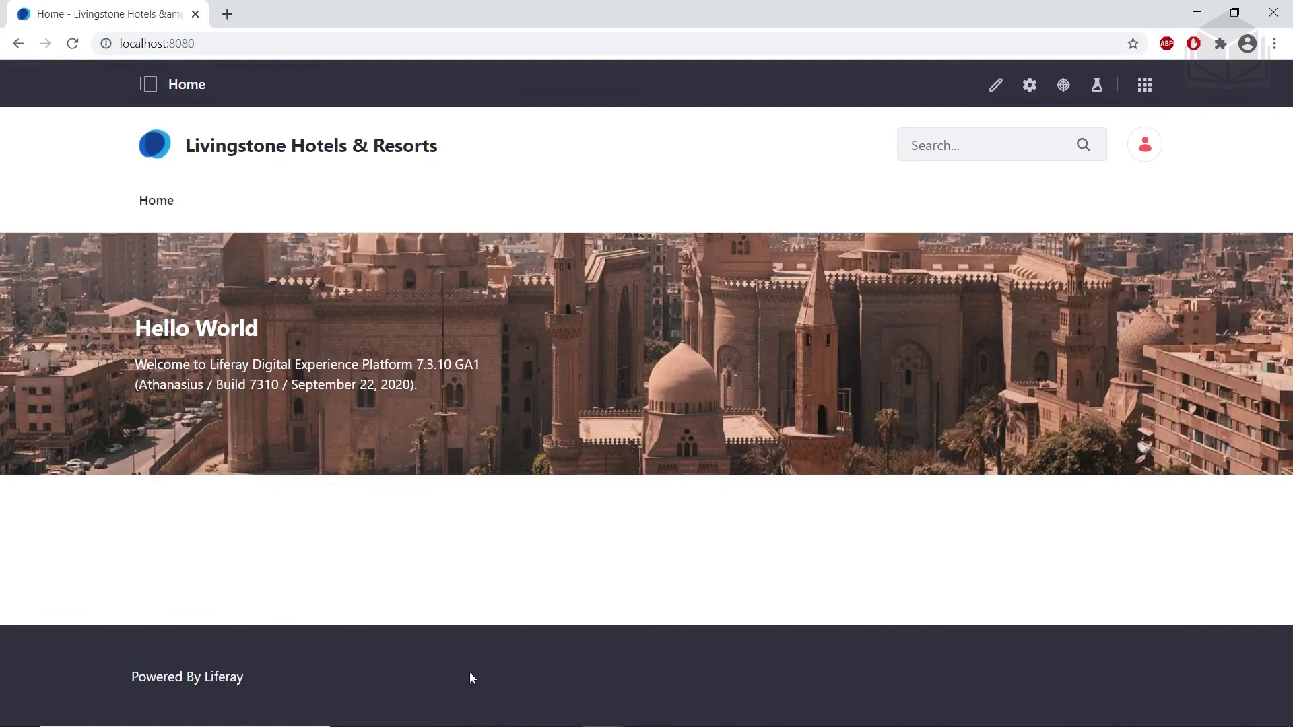
click(147, 85)
click(144, 235)
click(126, 277)
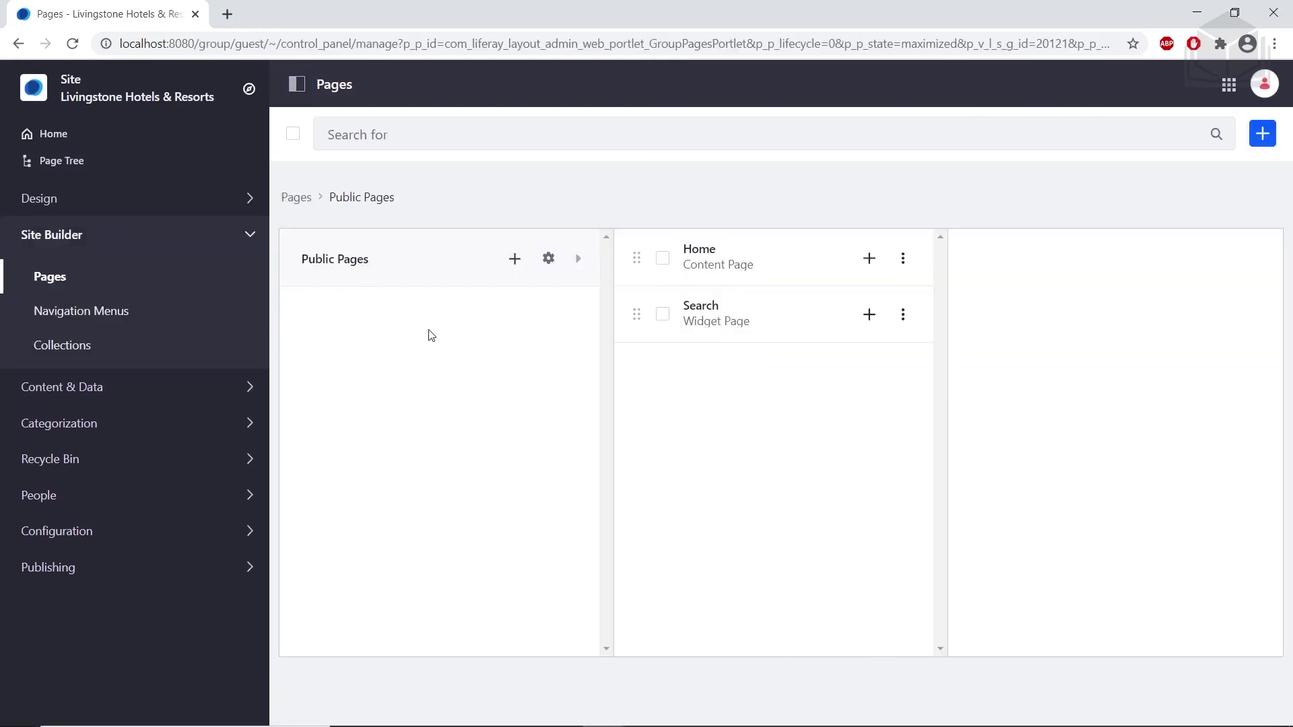
Set My Test Theme as the Public Pages theme, save, and view the Home page
click(549, 262)
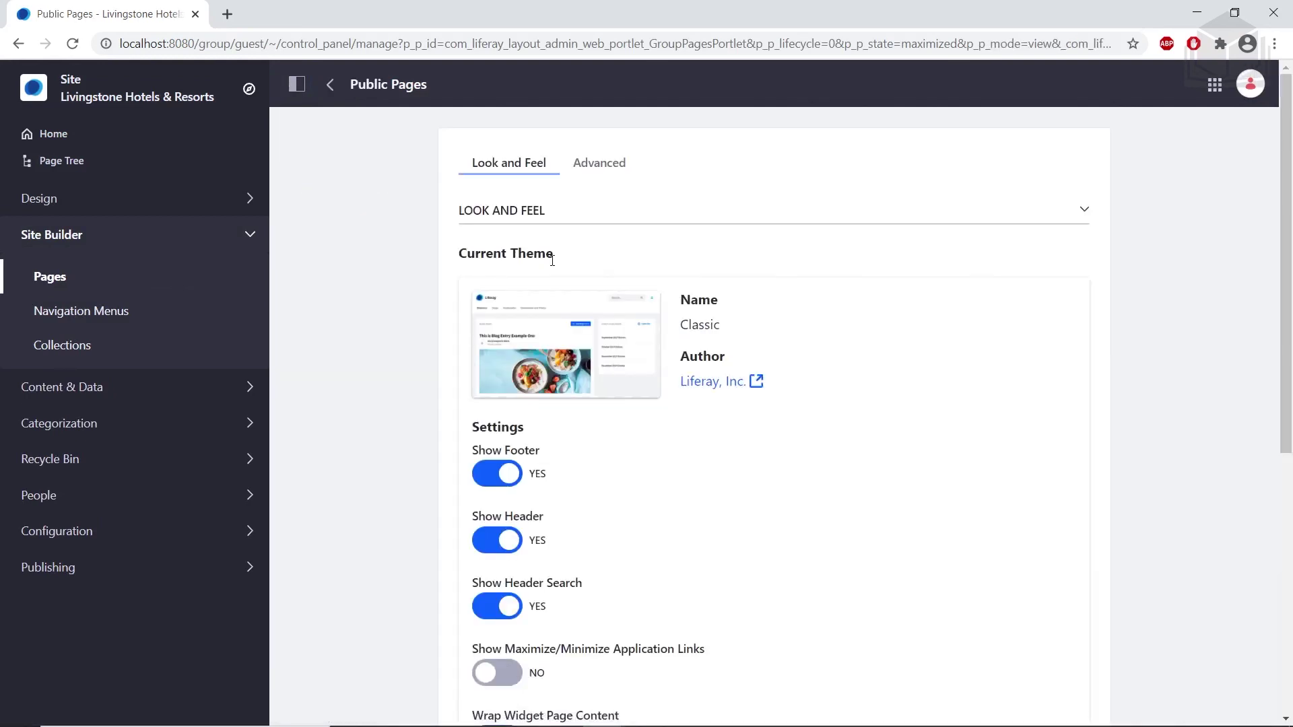
scroll(563, 255, down, 5)
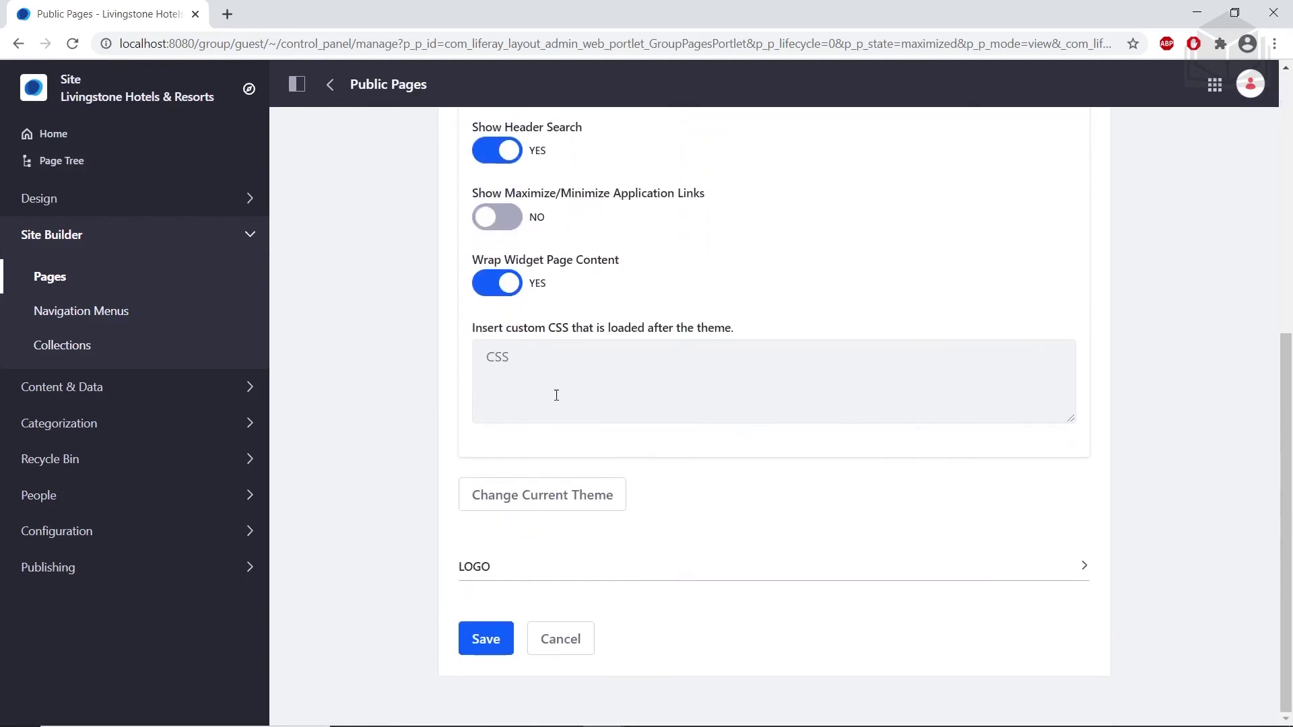
click(538, 498)
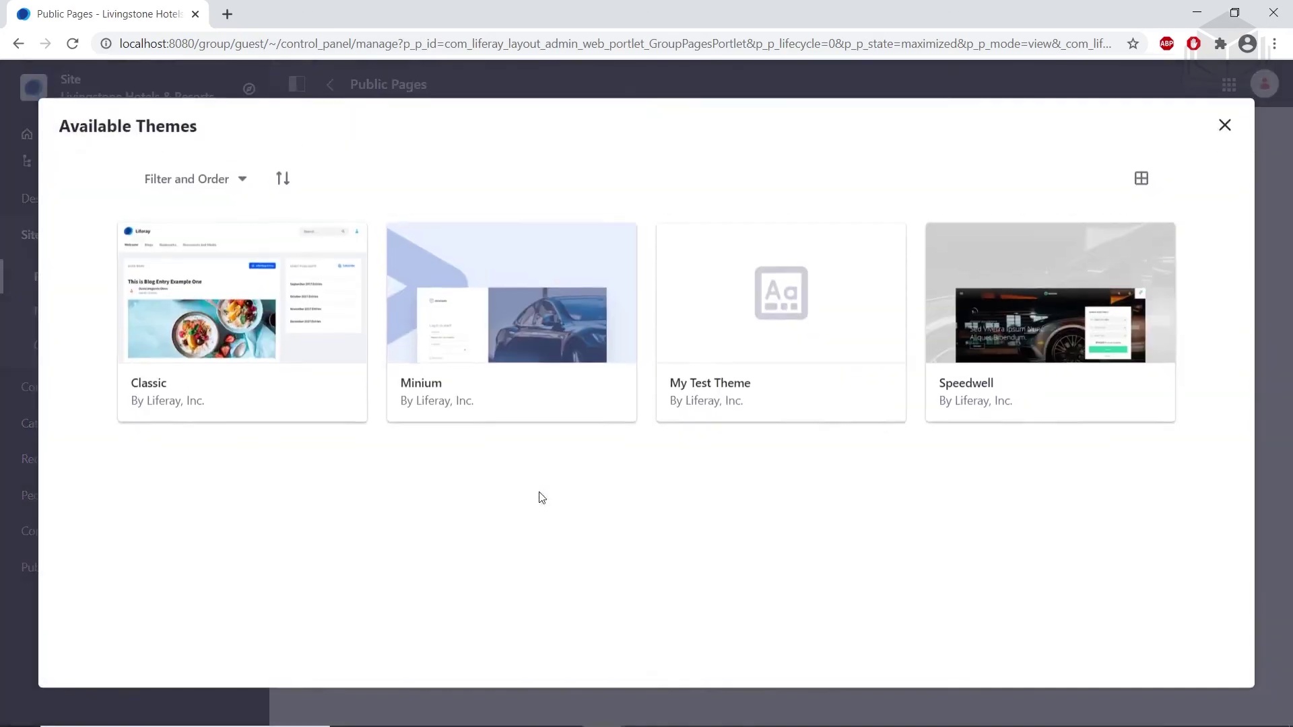
click(713, 382)
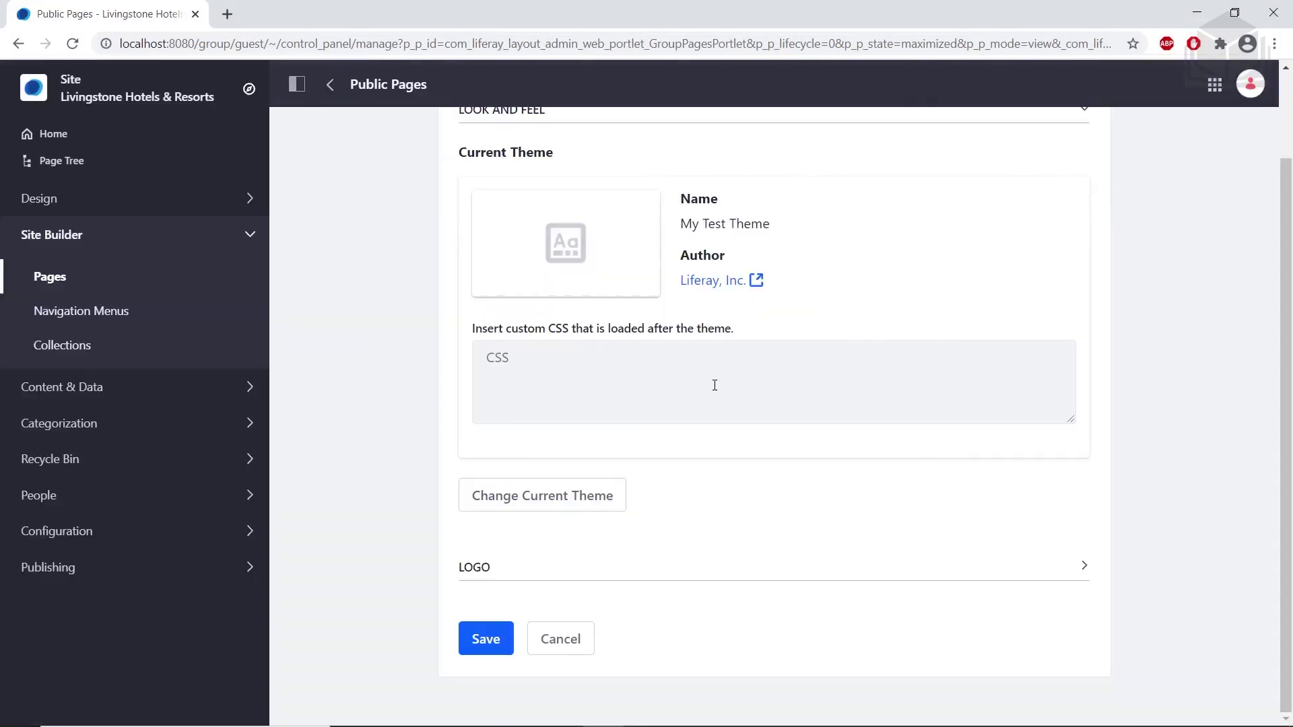
click(487, 643)
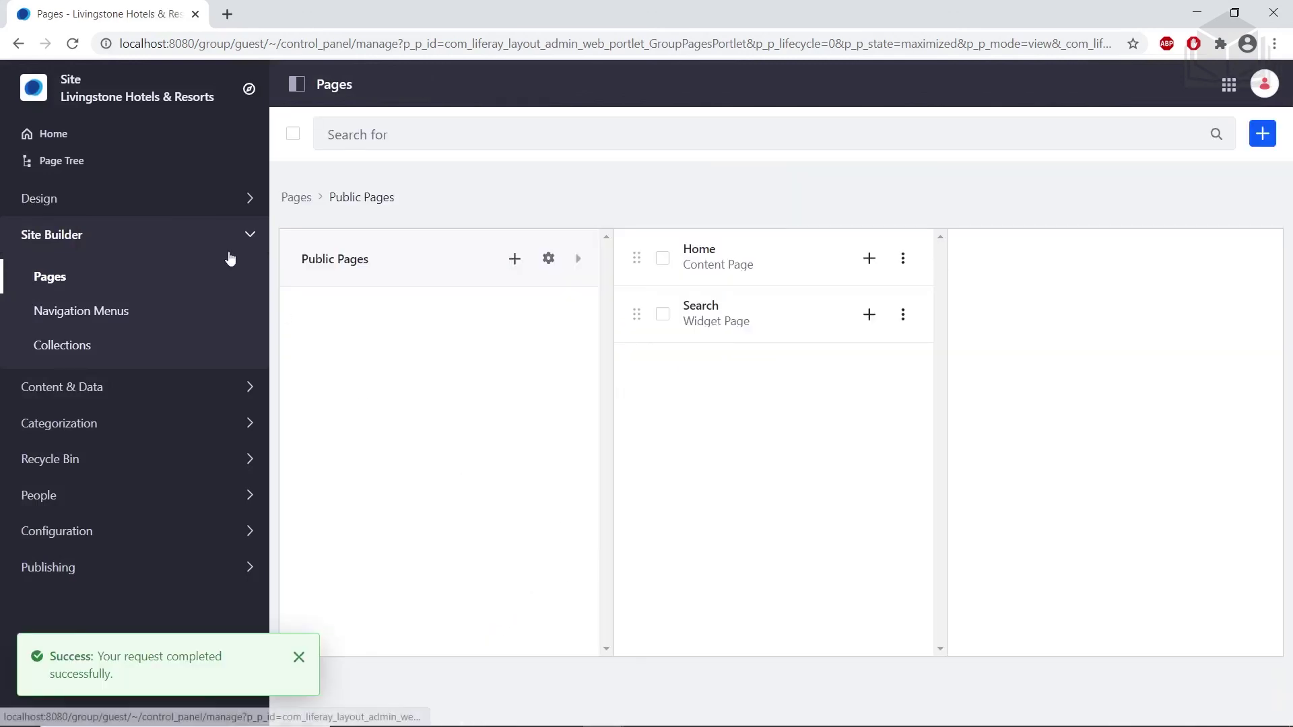
click(54, 133)
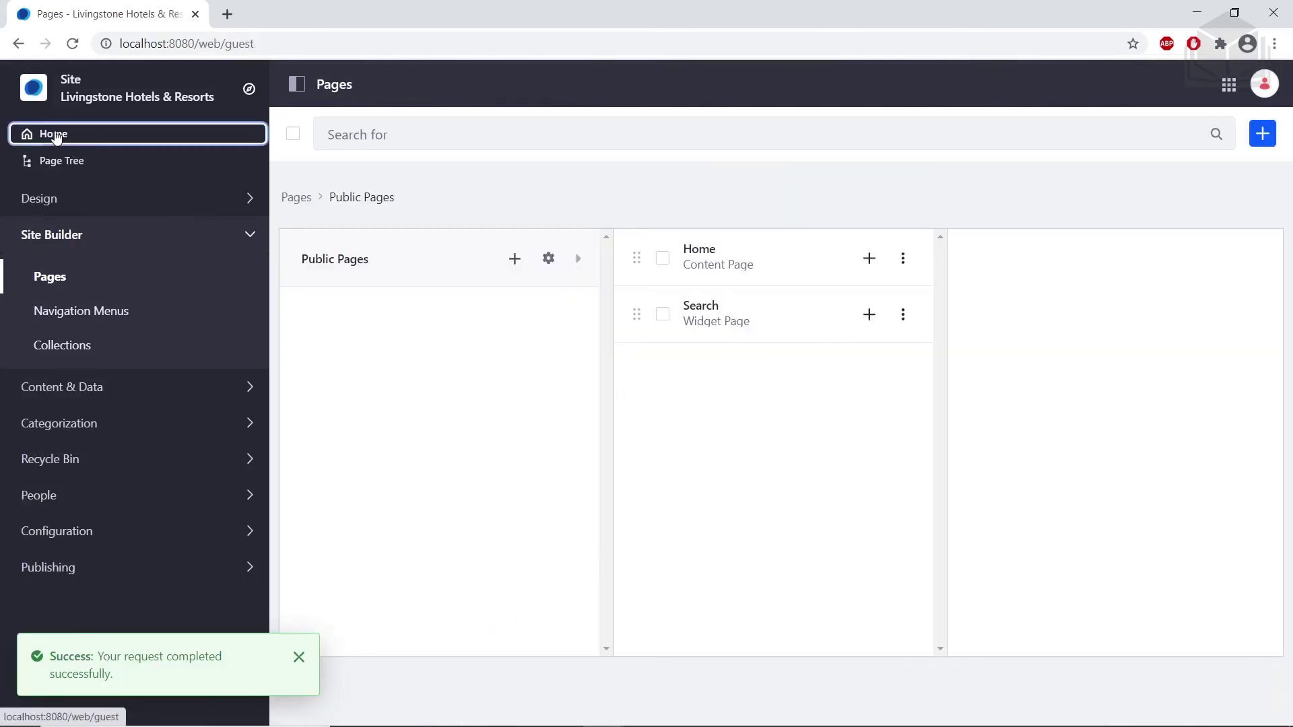
click(329, 84)
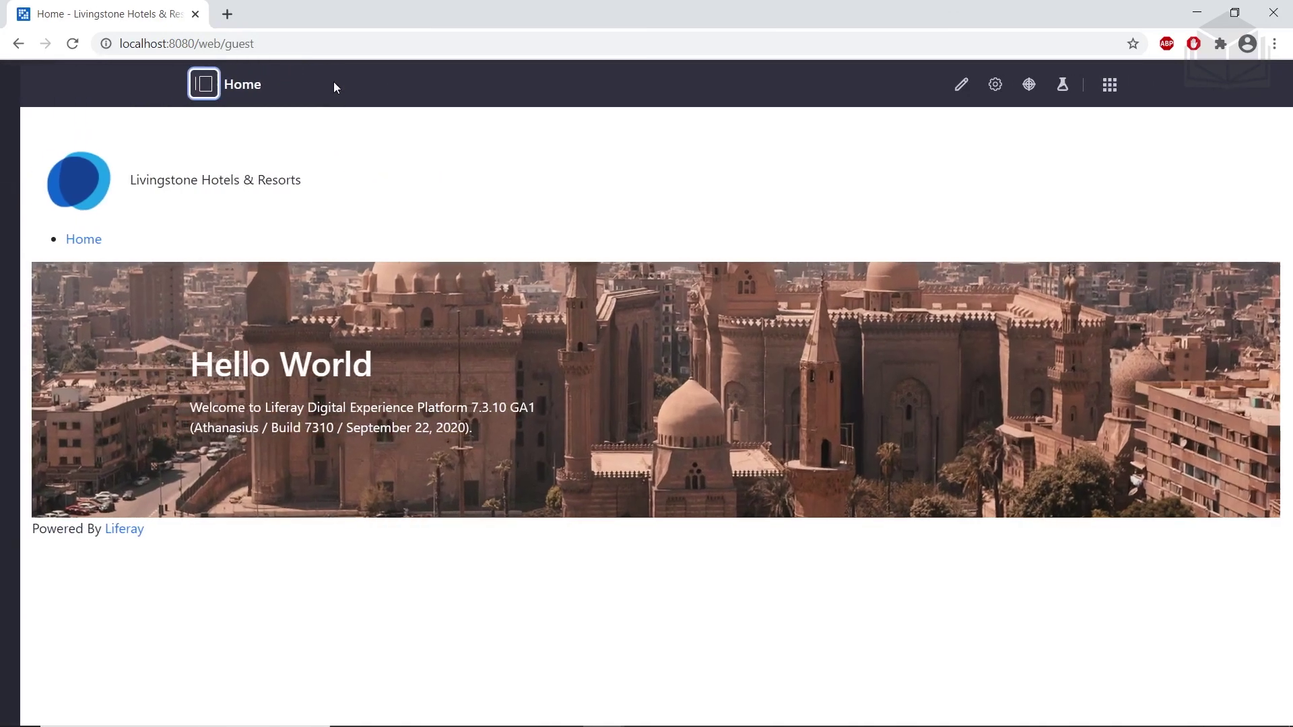